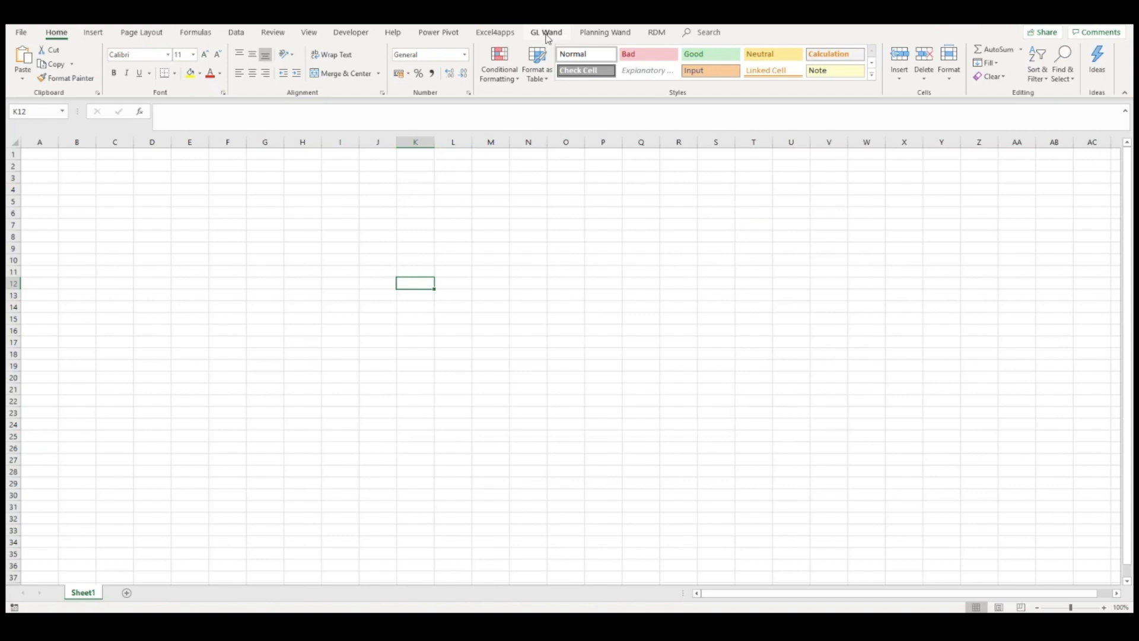
# Start a Report Wizard report from cell D2 with Cost Center as a report filter and Cost Element as a row filter
pyautogui.click(546, 34)
pyautogui.click(151, 166)
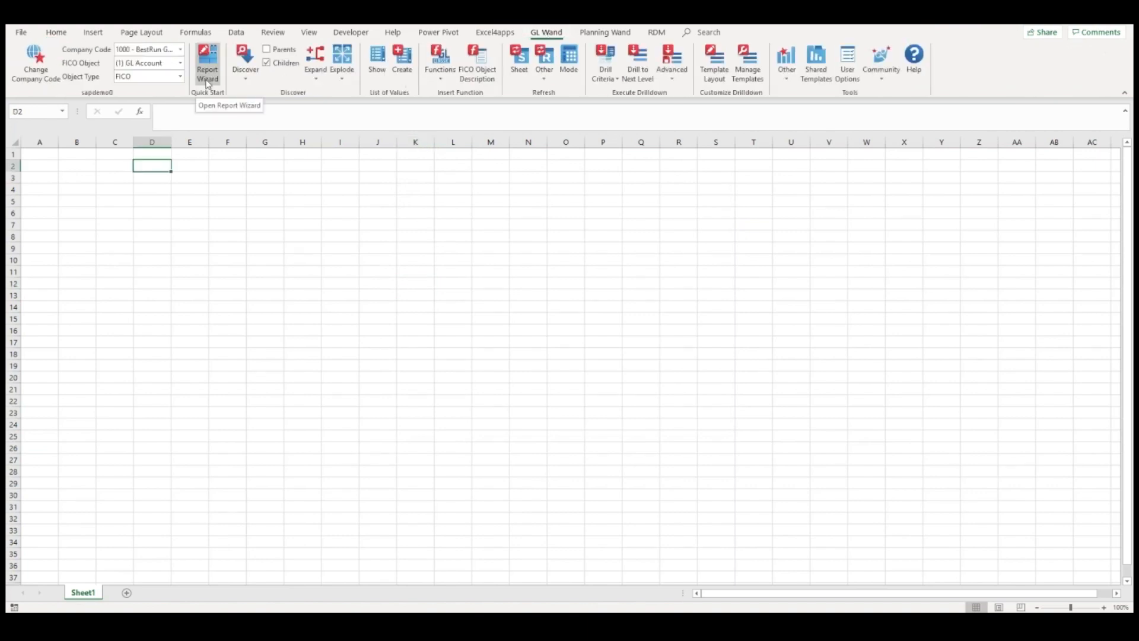
pyautogui.click(207, 70)
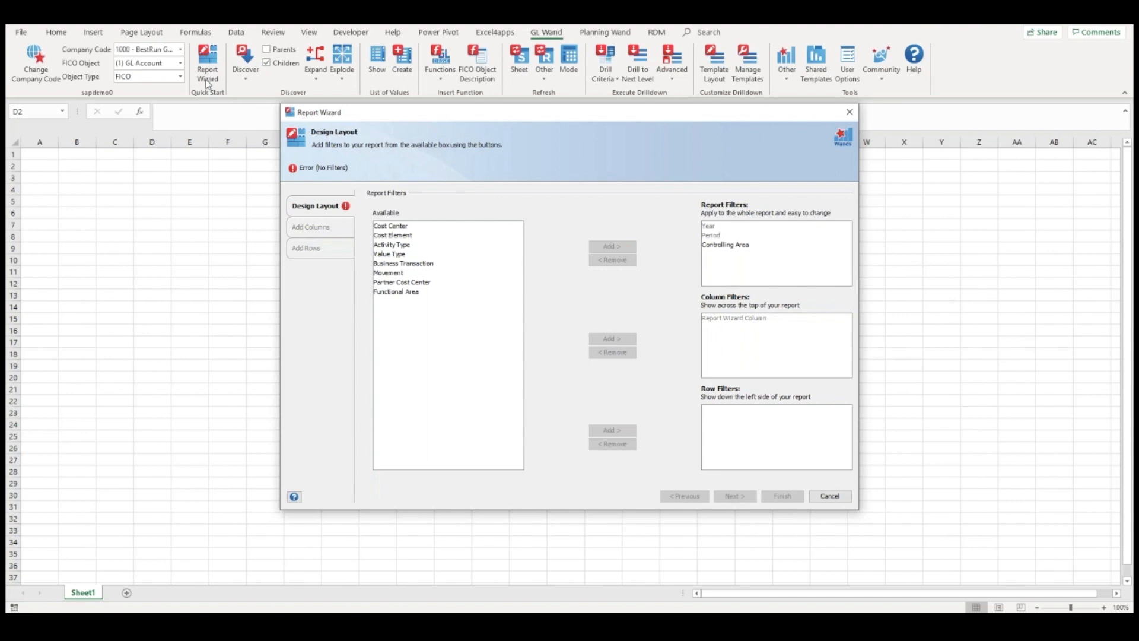
pyautogui.click(402, 226)
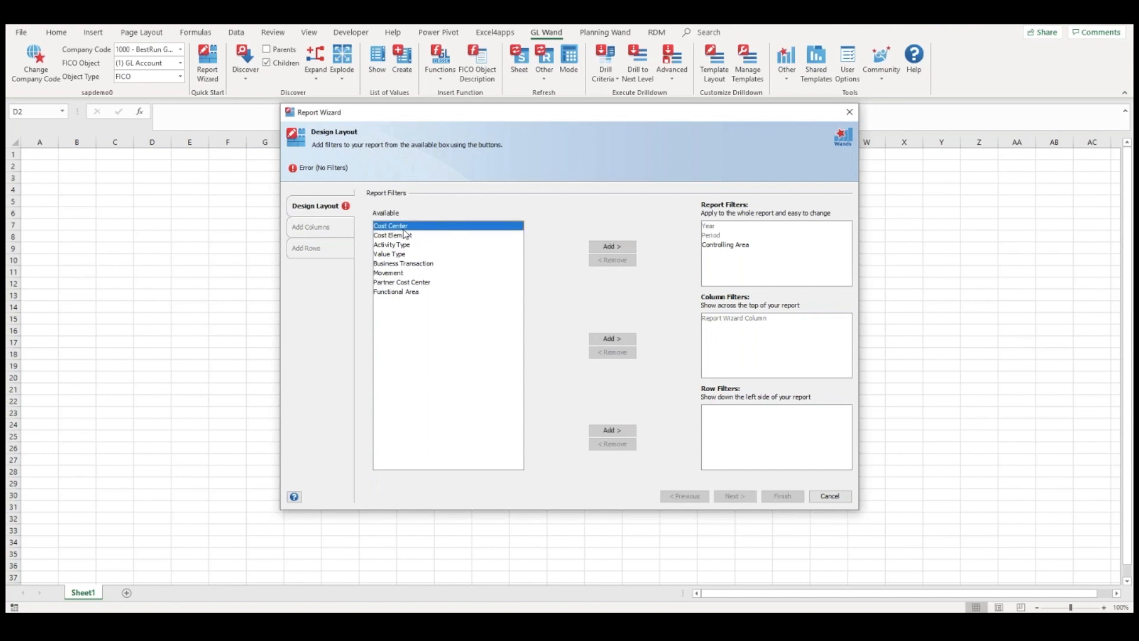
pyautogui.click(624, 246)
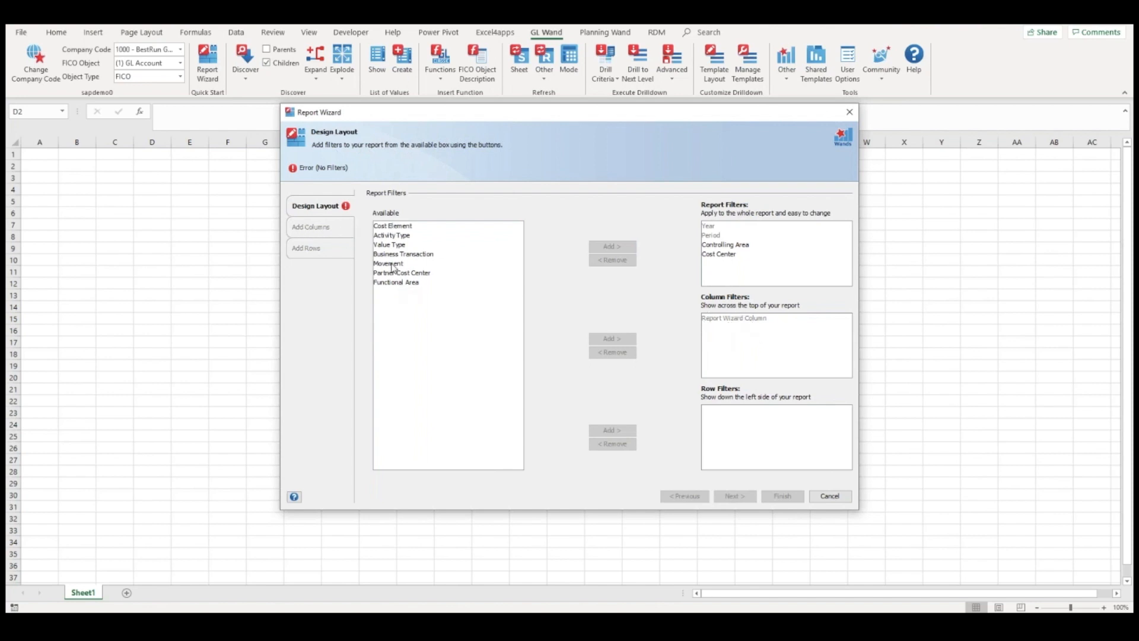
pyautogui.click(394, 227)
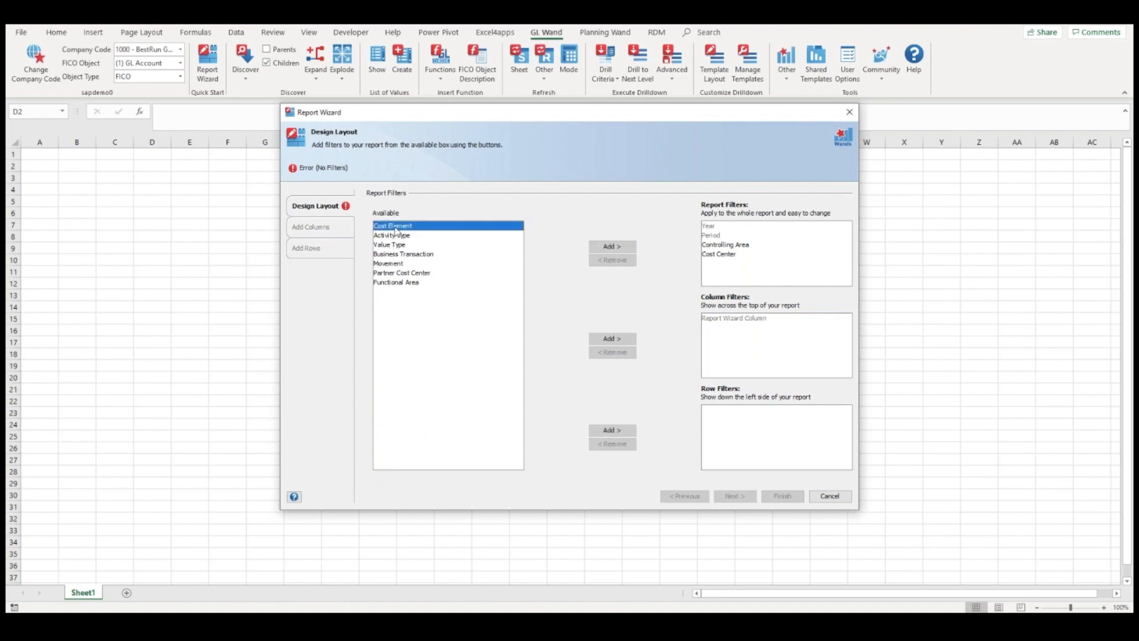
pyautogui.click(624, 431)
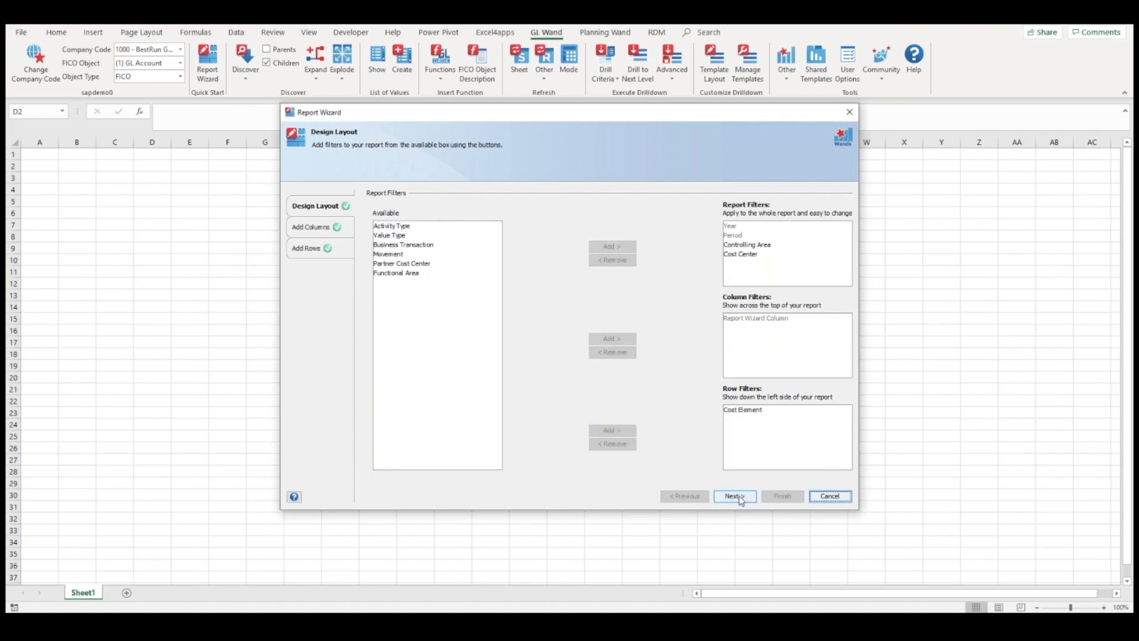
# Set the report's first column to Current Period (Actuals)
pyautogui.click(740, 498)
pyautogui.click(613, 261)
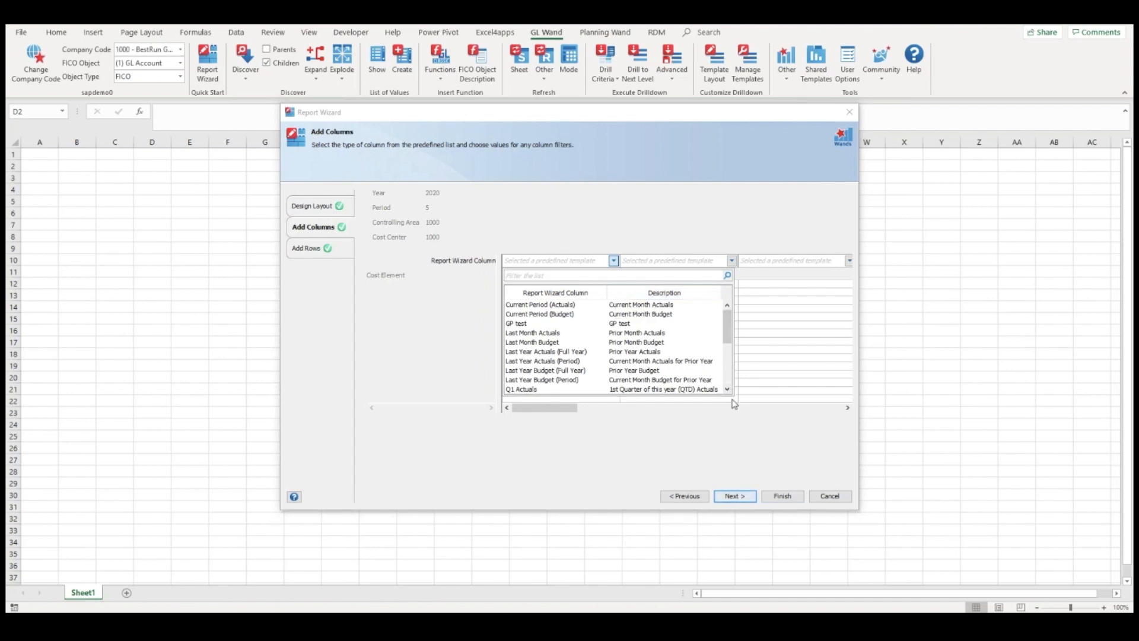
pyautogui.moveTo(734, 403); pyautogui.dragTo(719, 520)
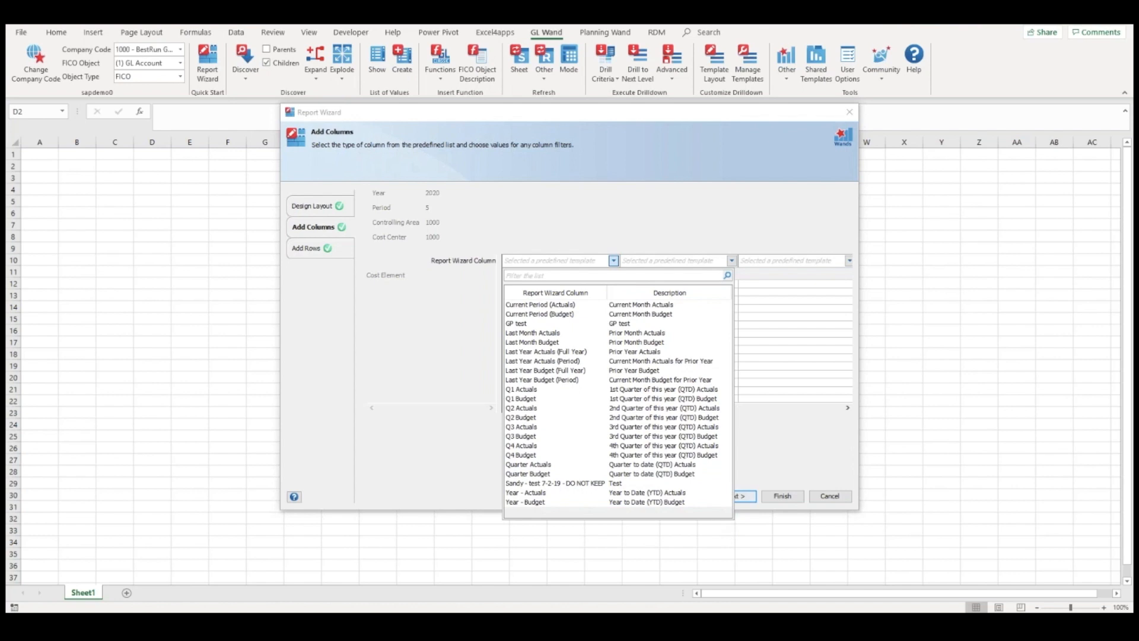
pyautogui.click(565, 308)
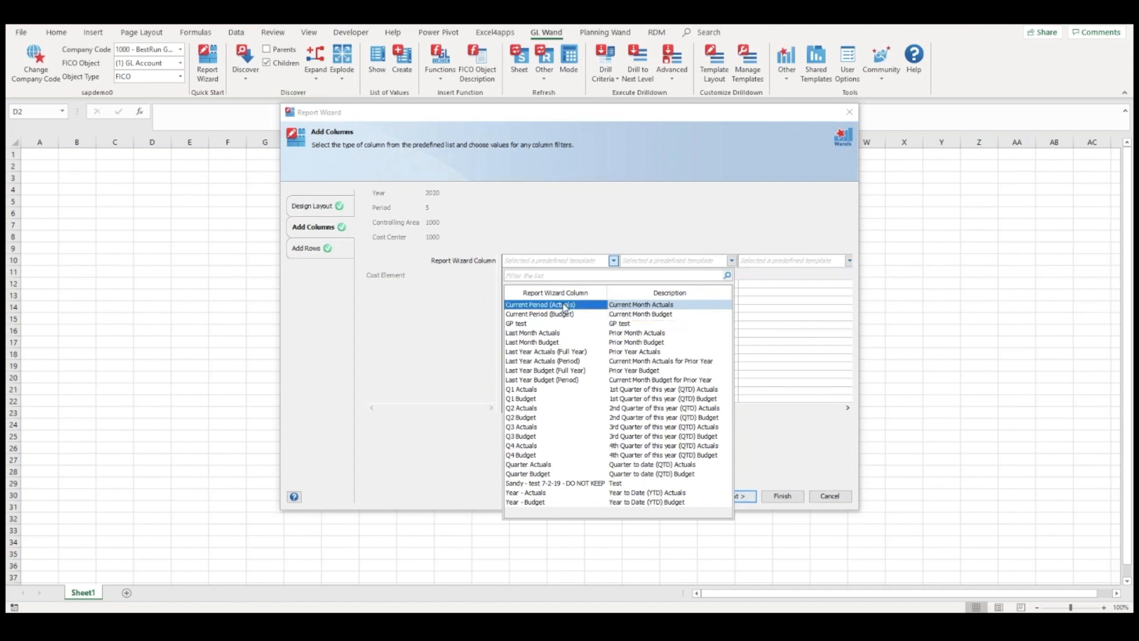
# Set the second report column to Year - Actuals and the third to Year - Budget
pyautogui.click(732, 264)
pyautogui.scroll(-5, 682, 350)
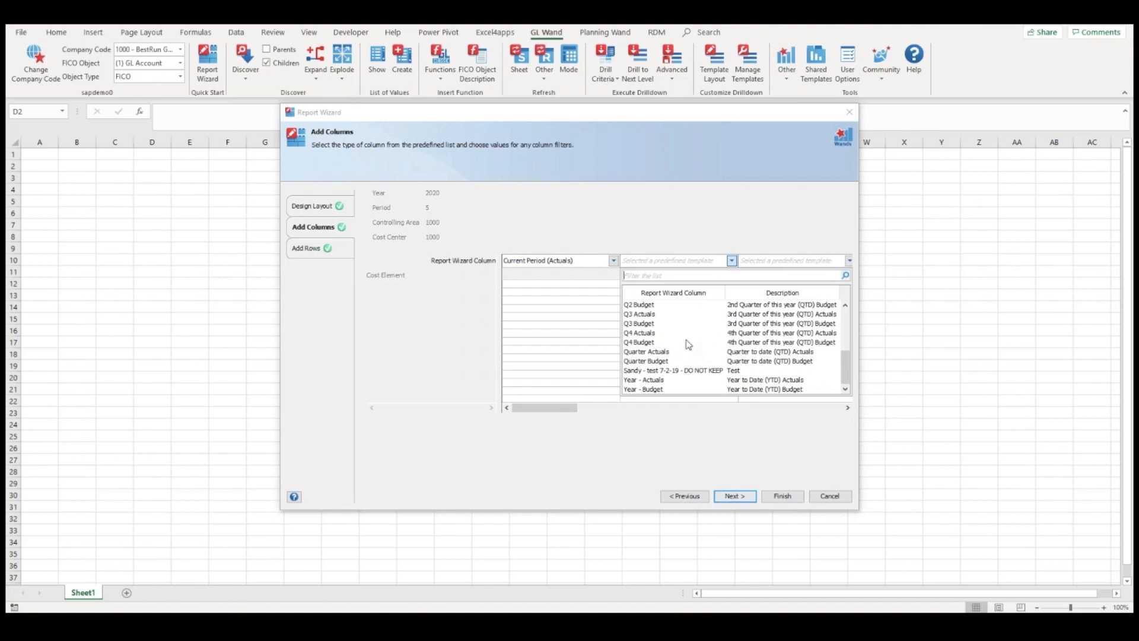
pyautogui.click(673, 380)
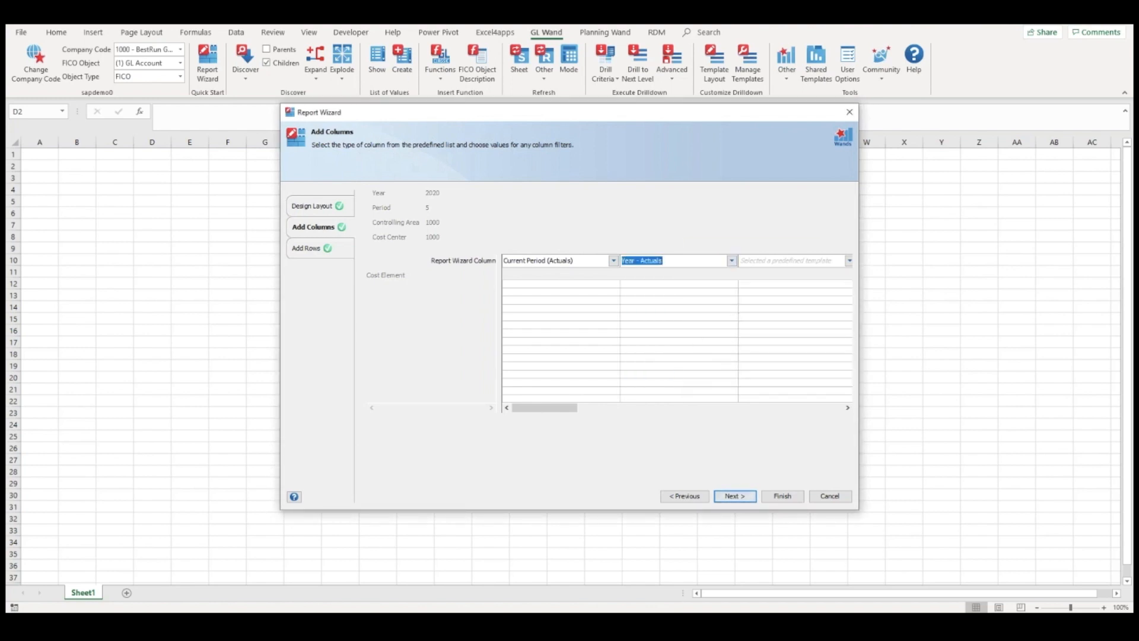
pyautogui.moveTo(862, 338); pyautogui.dragTo(1024, 338)
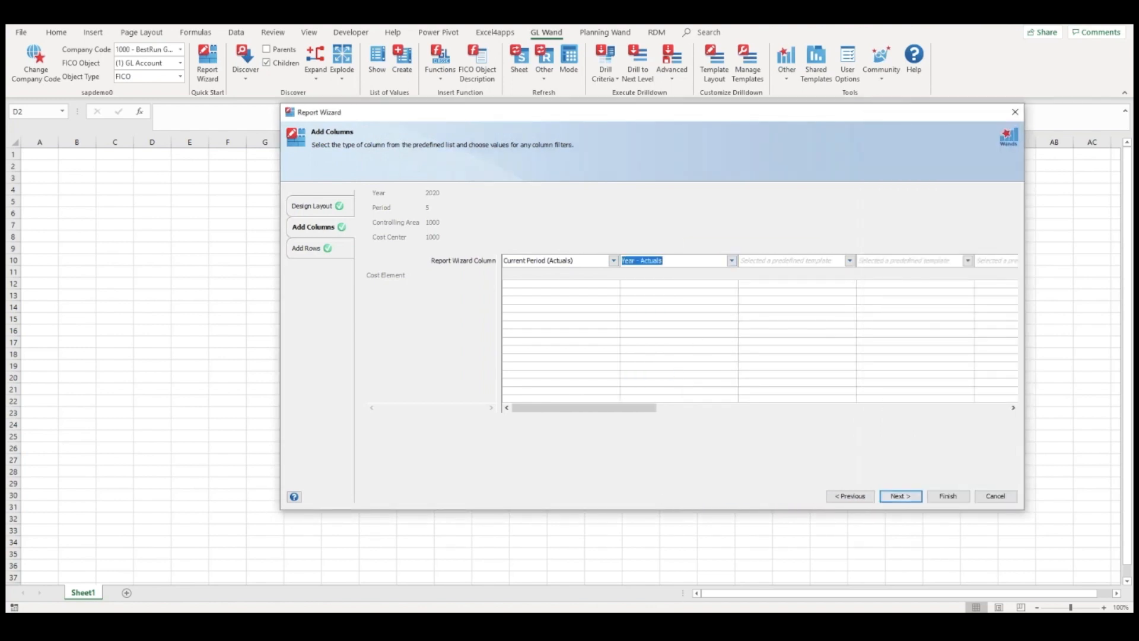
pyautogui.click(852, 262)
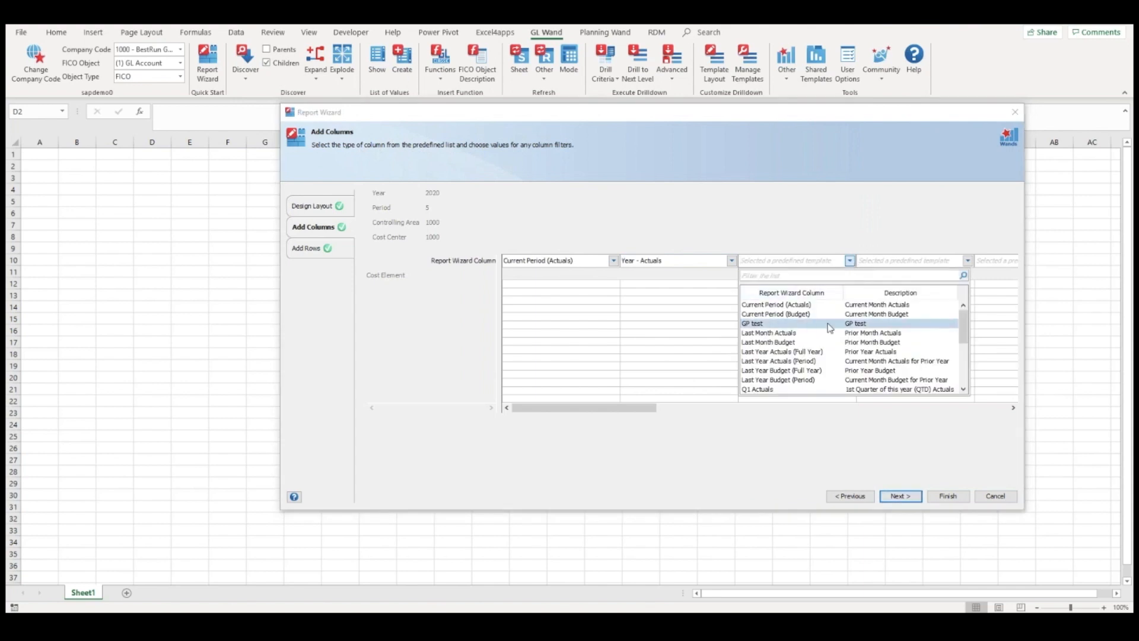
pyautogui.scroll(-5, 793, 368)
pyautogui.click(792, 389)
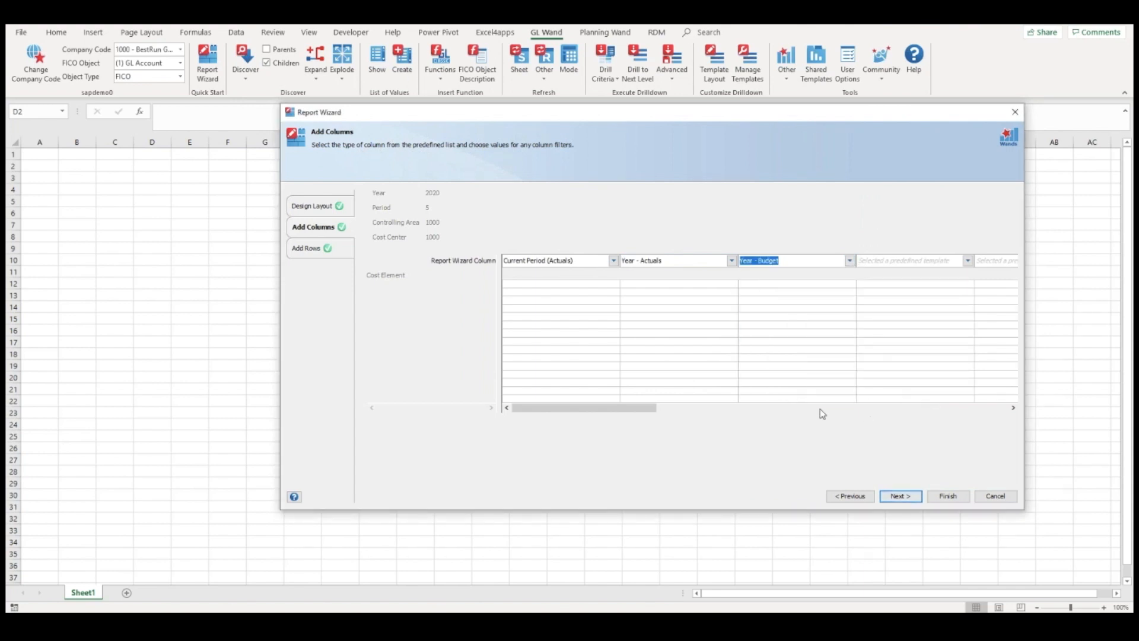
# Add cost element 400000 (Materials) as the first report row and generate the report
pyautogui.click(901, 499)
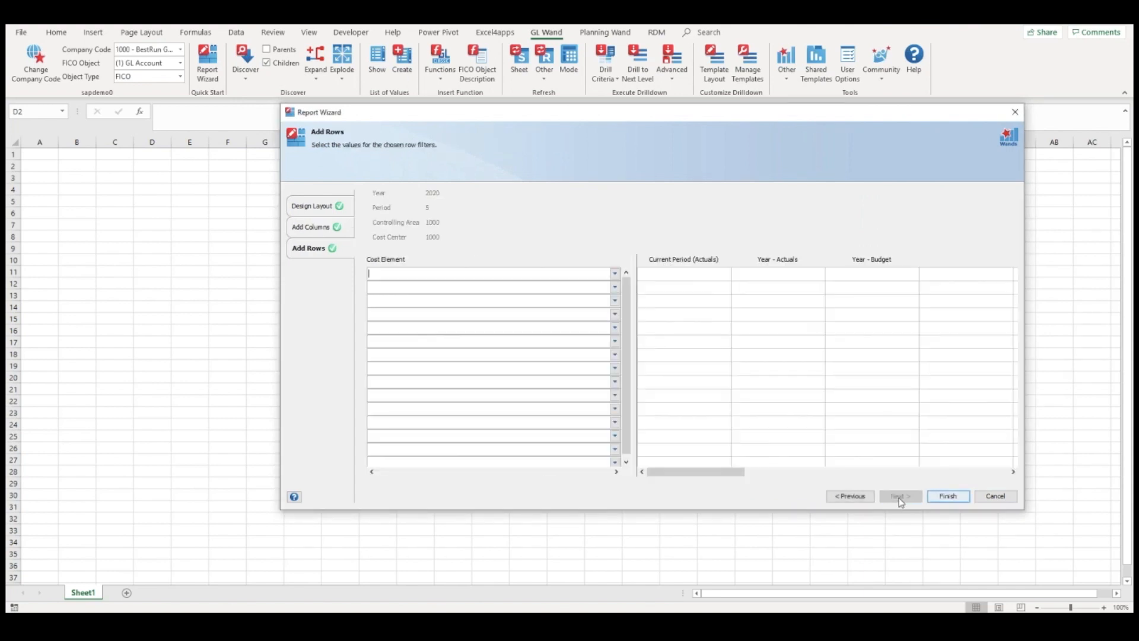
pyautogui.click(615, 273)
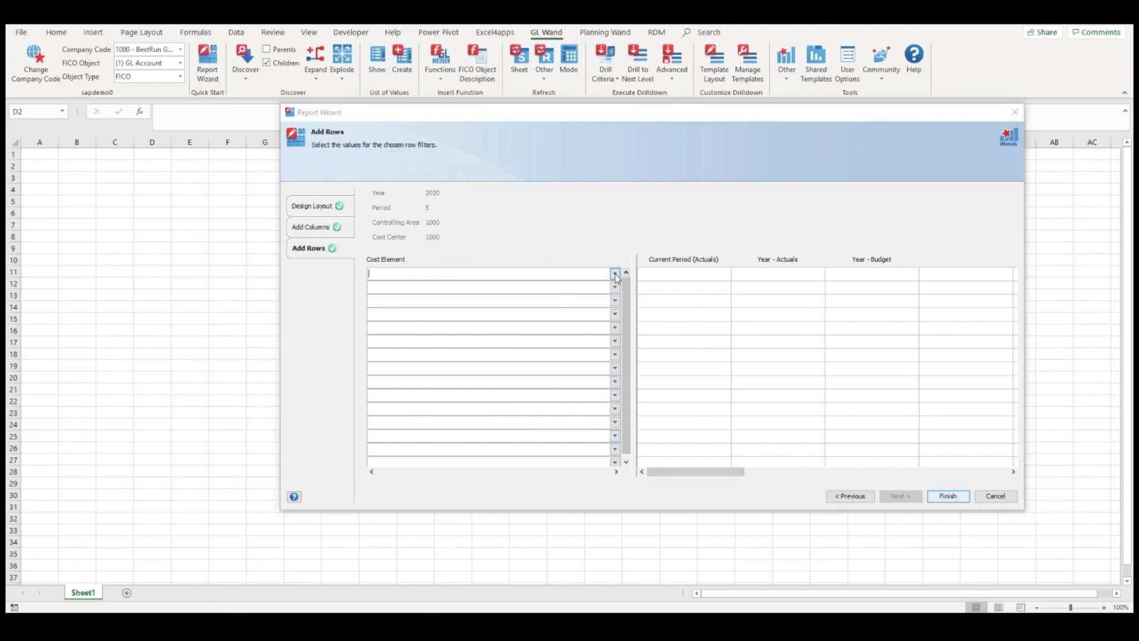
pyautogui.scroll(-3, 463, 386)
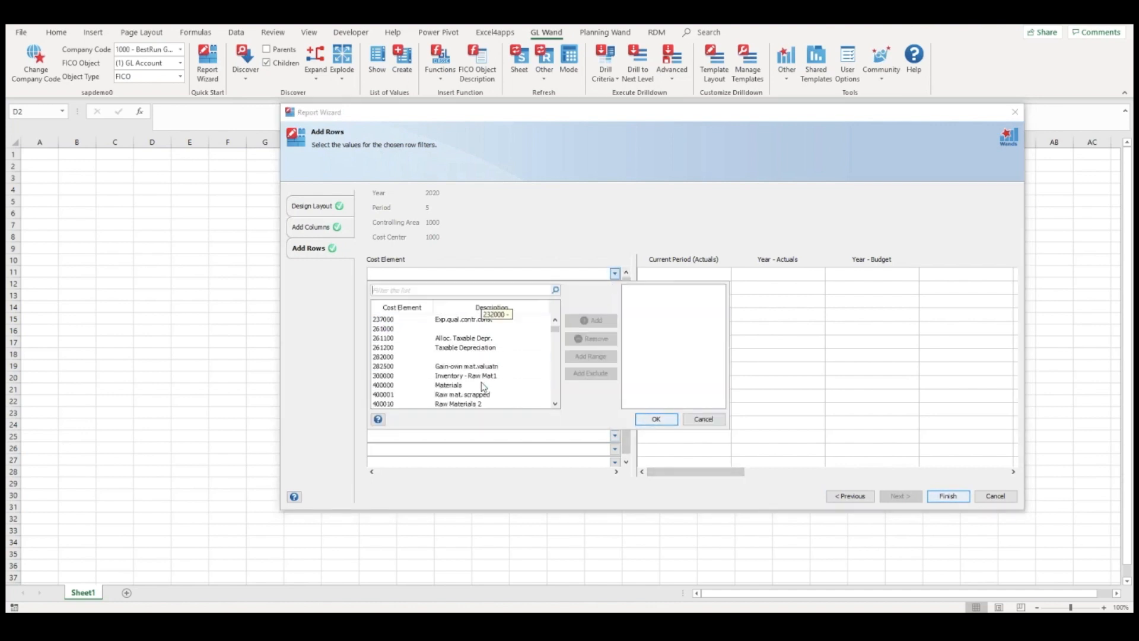
pyautogui.click(459, 387)
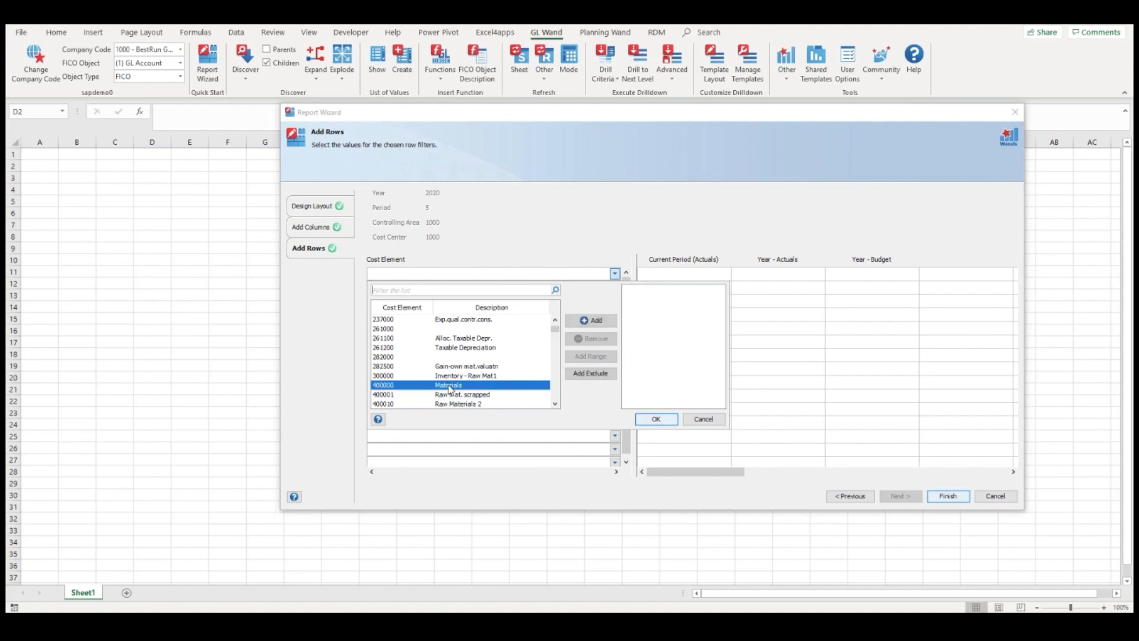
pyautogui.click(594, 321)
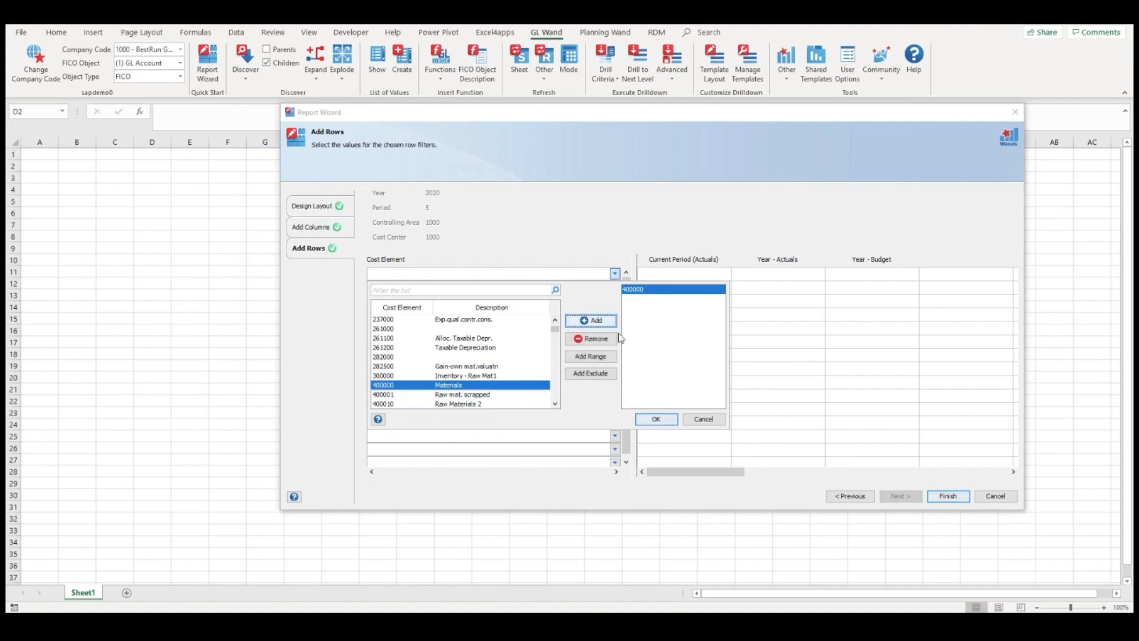
pyautogui.click(655, 421)
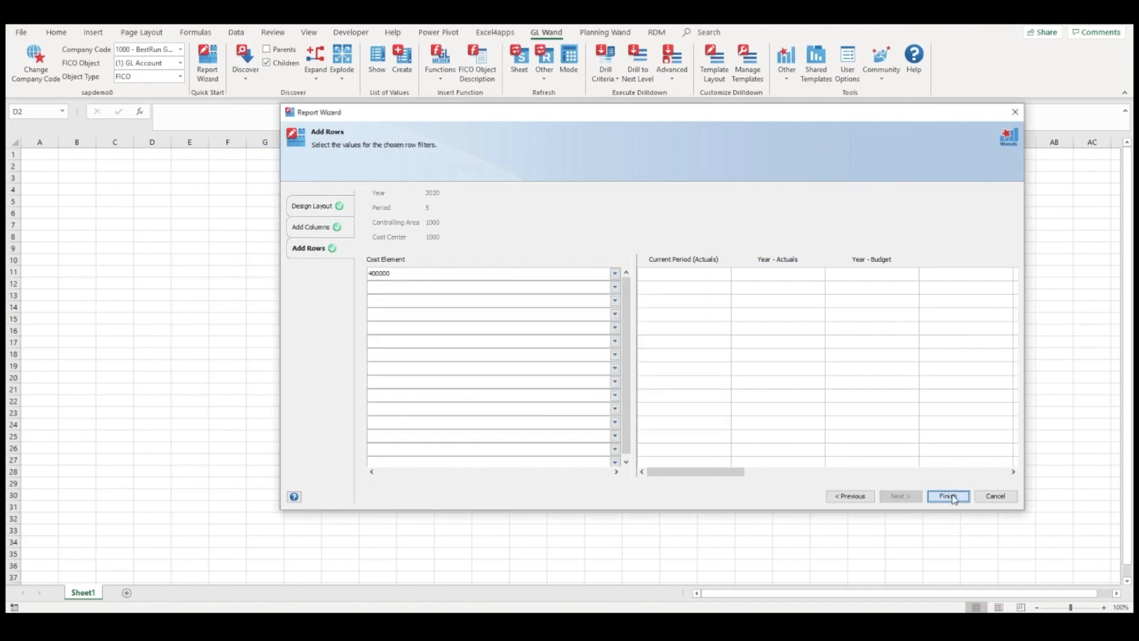
pyautogui.click(946, 497)
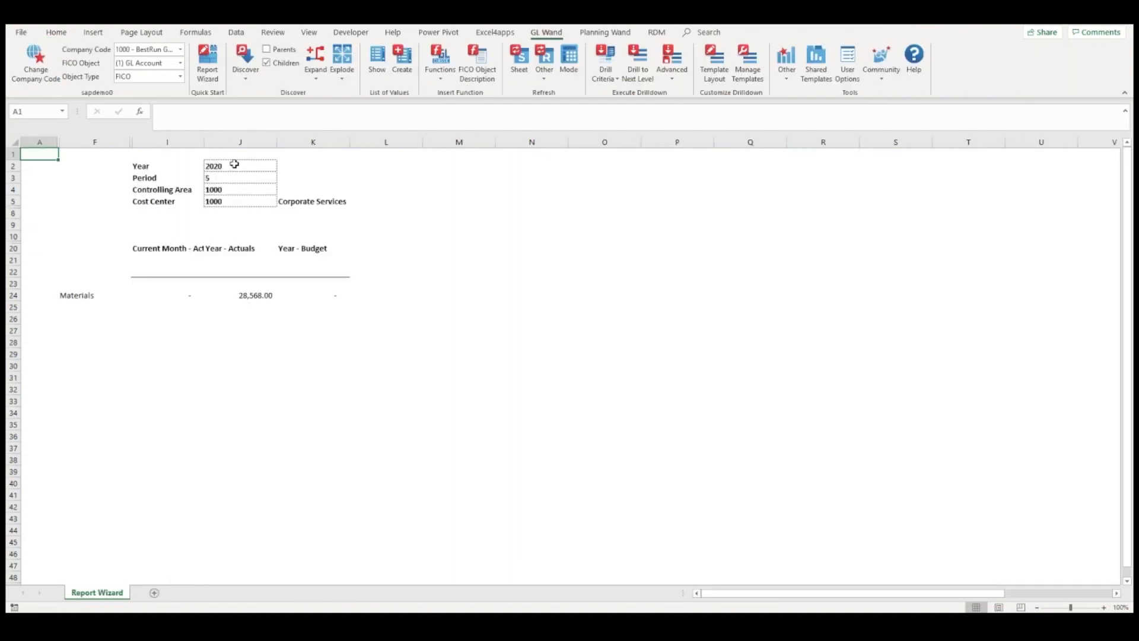
pyautogui.moveTo(235, 164); pyautogui.dragTo(234, 177)
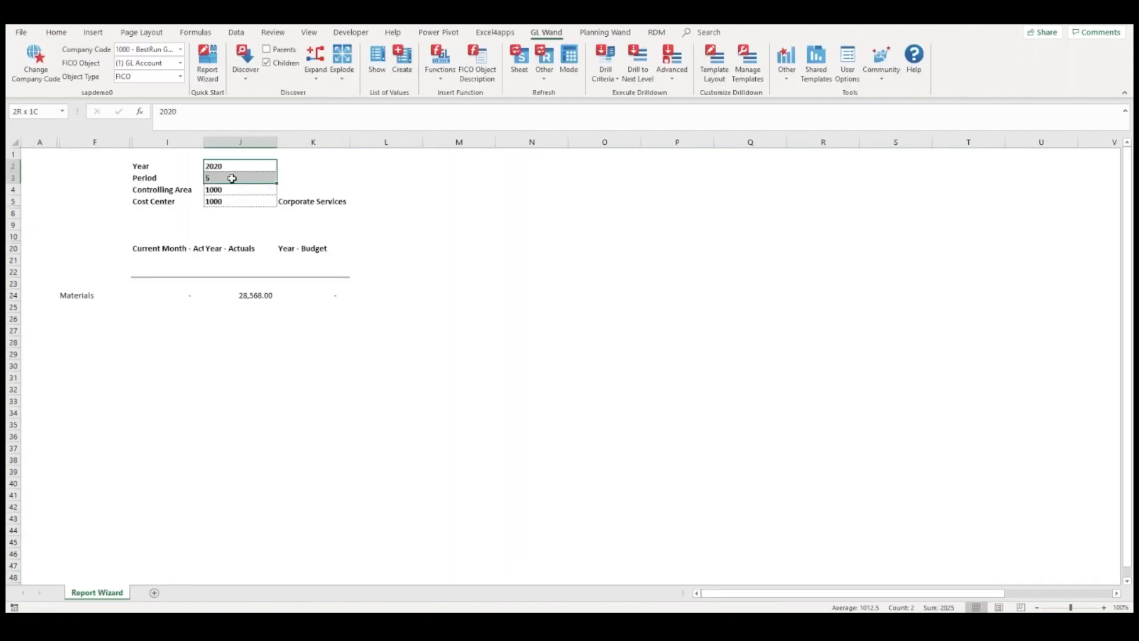
pyautogui.click(377, 257)
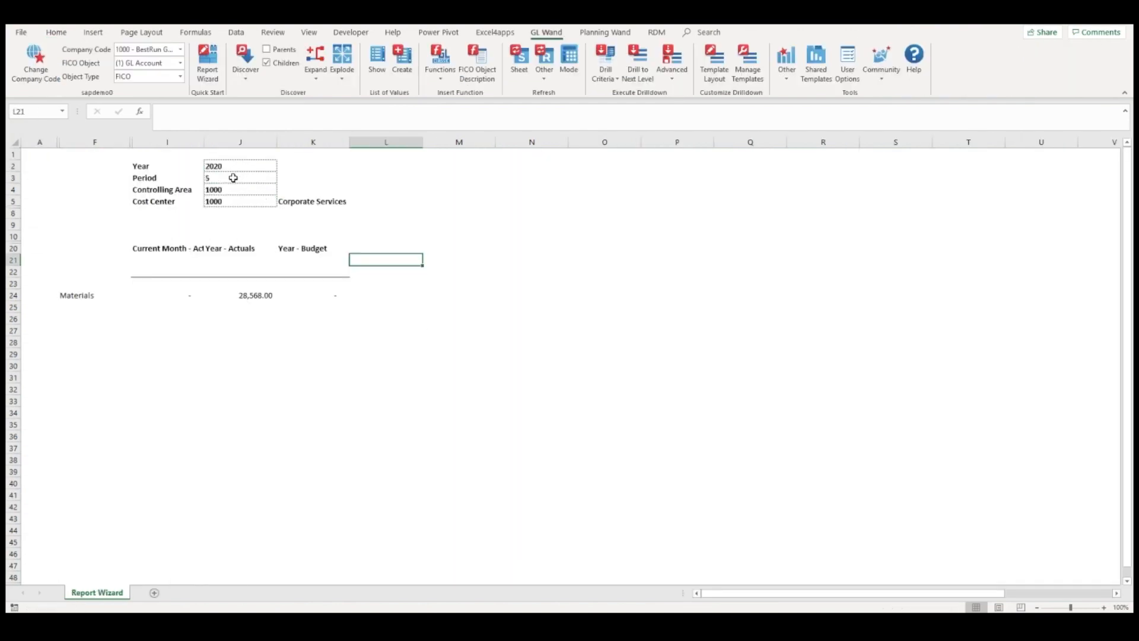
pyautogui.moveTo(232, 178); pyautogui.dragTo(231, 162)
pyautogui.click(465, 214)
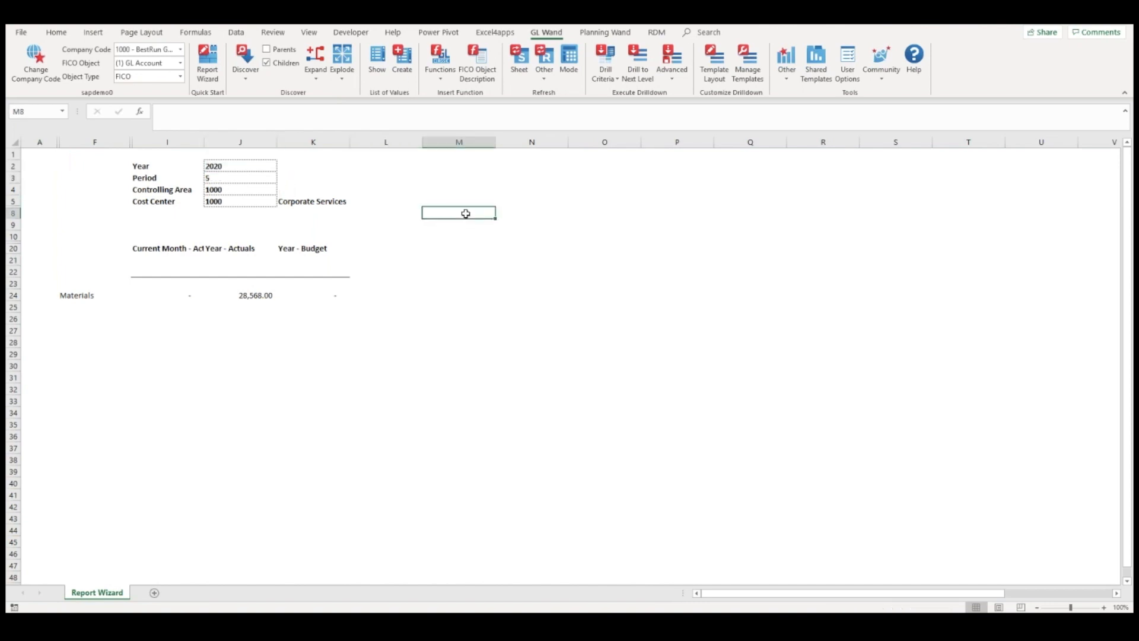
# Create a Cost Center list of values on the report's Cost Center filter cell J5
pyautogui.click(227, 201)
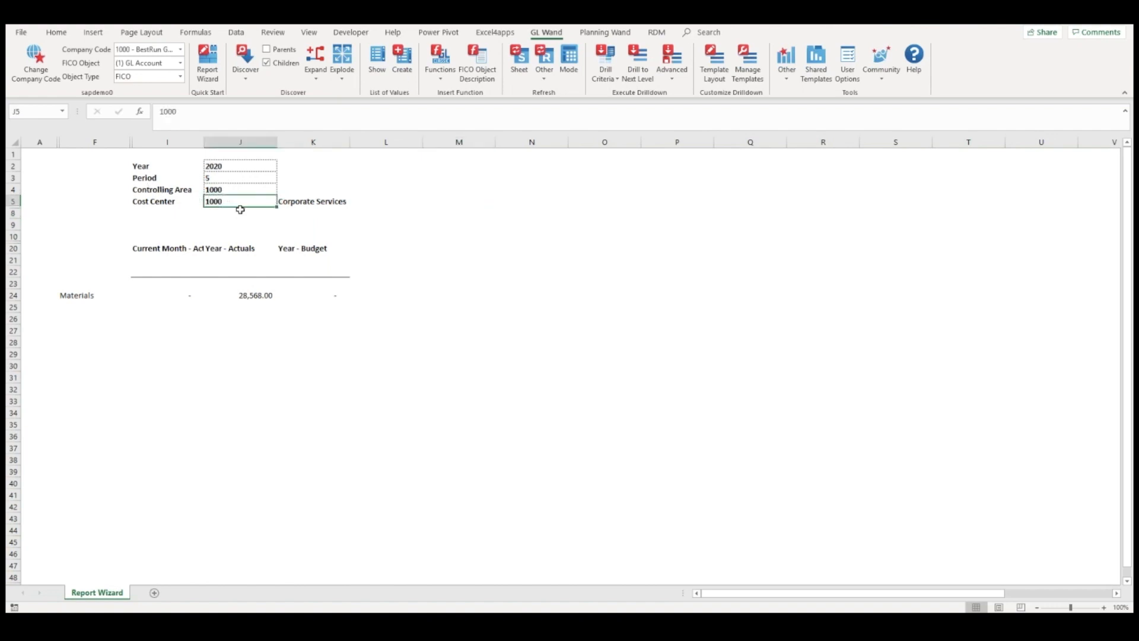
pyautogui.click(403, 76)
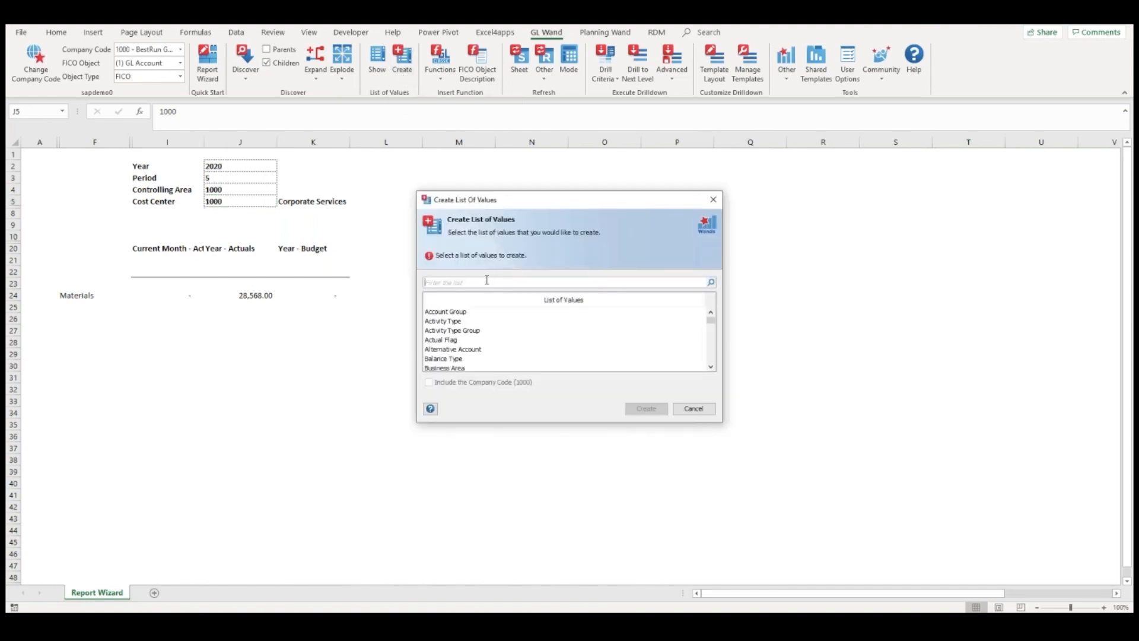
pyautogui.write('cost')
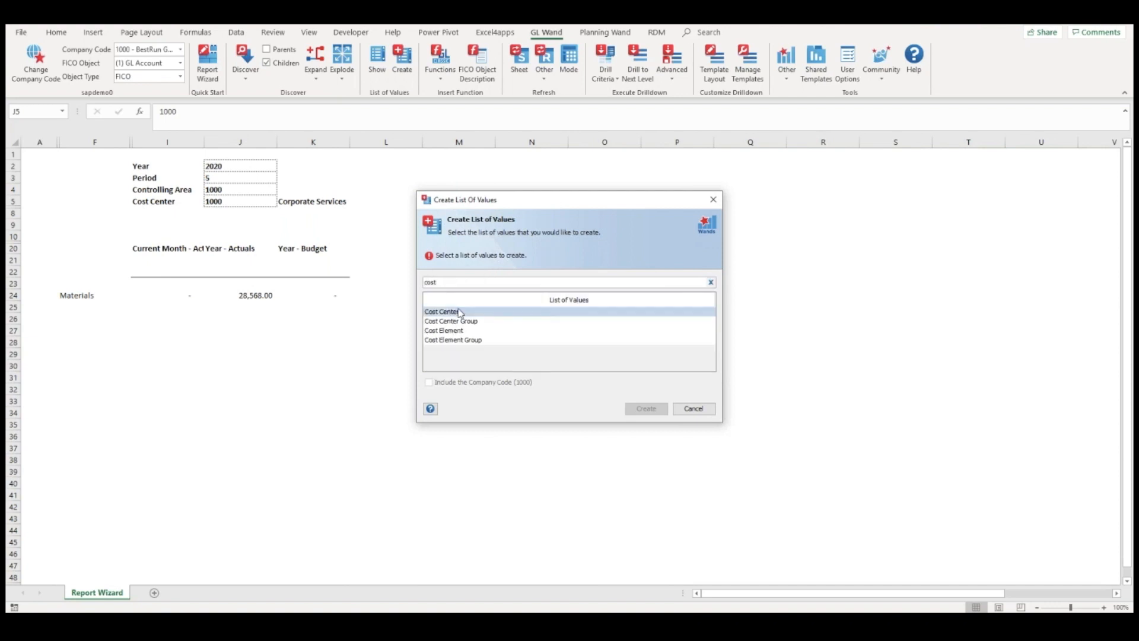
pyautogui.click(461, 313)
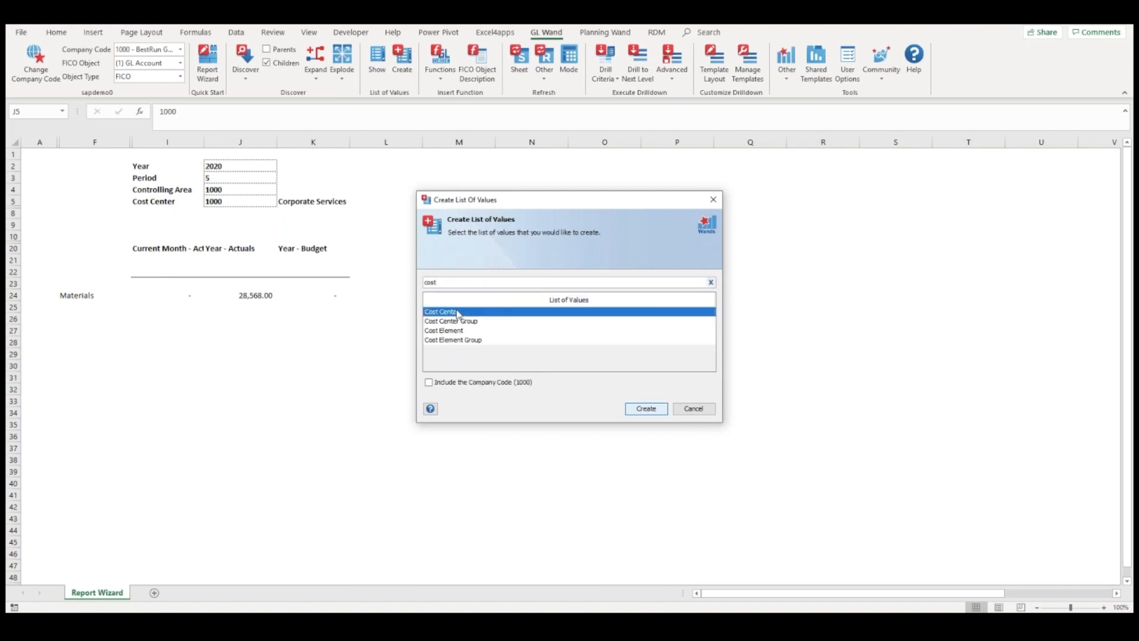
pyautogui.click(647, 410)
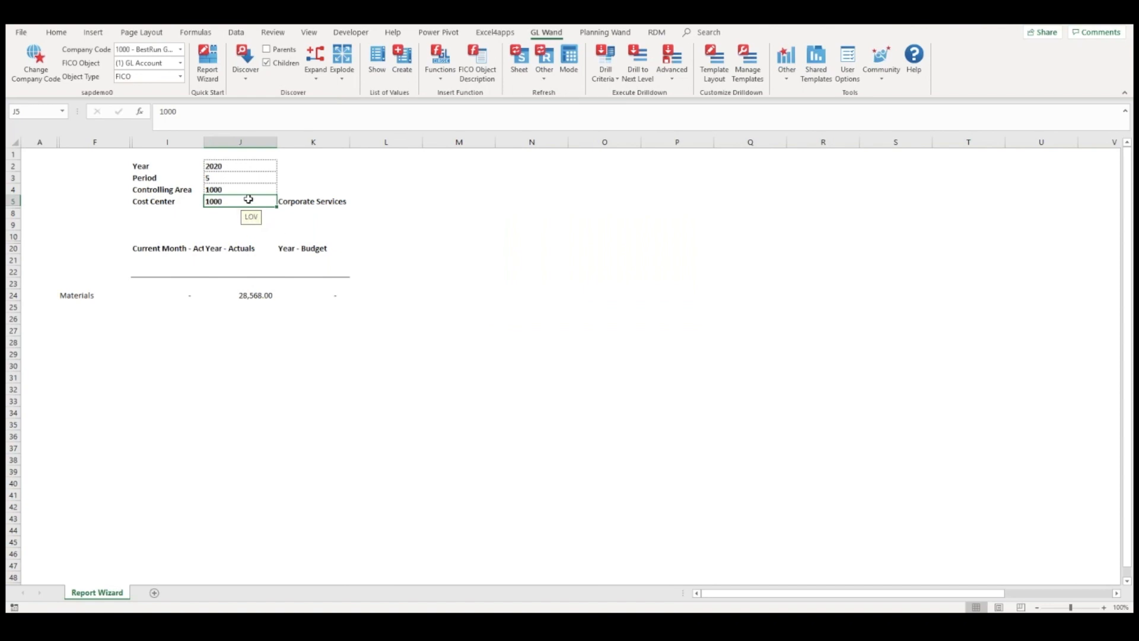
# Set the Cost Center filter to the range 1000:TCM_1000 using its list of values
pyautogui.click(251, 216)
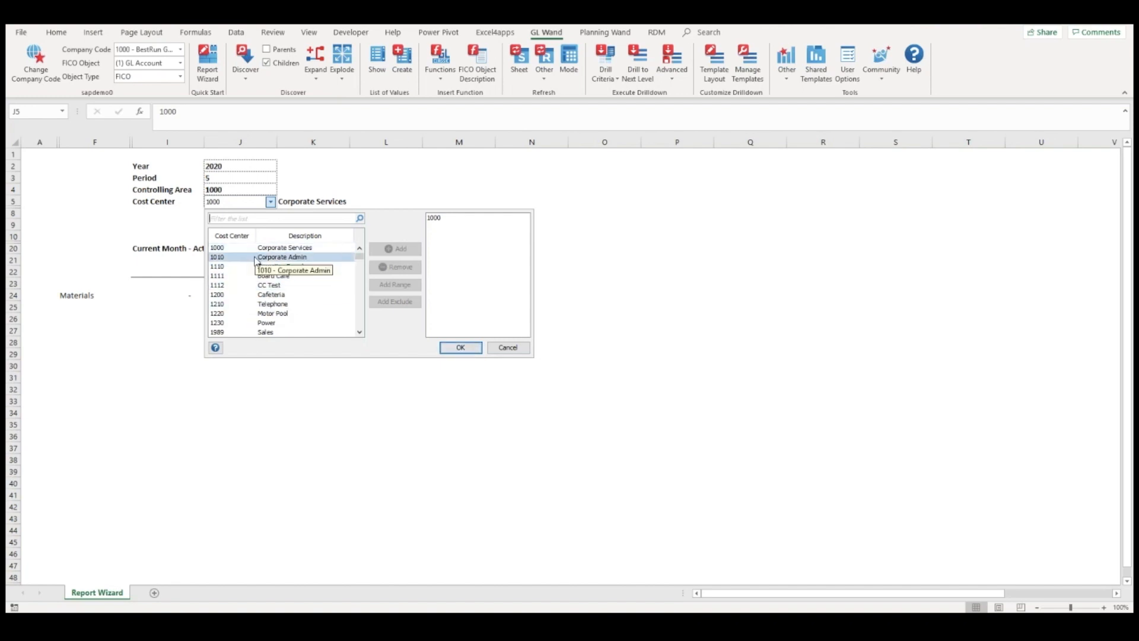
pyautogui.click(439, 217)
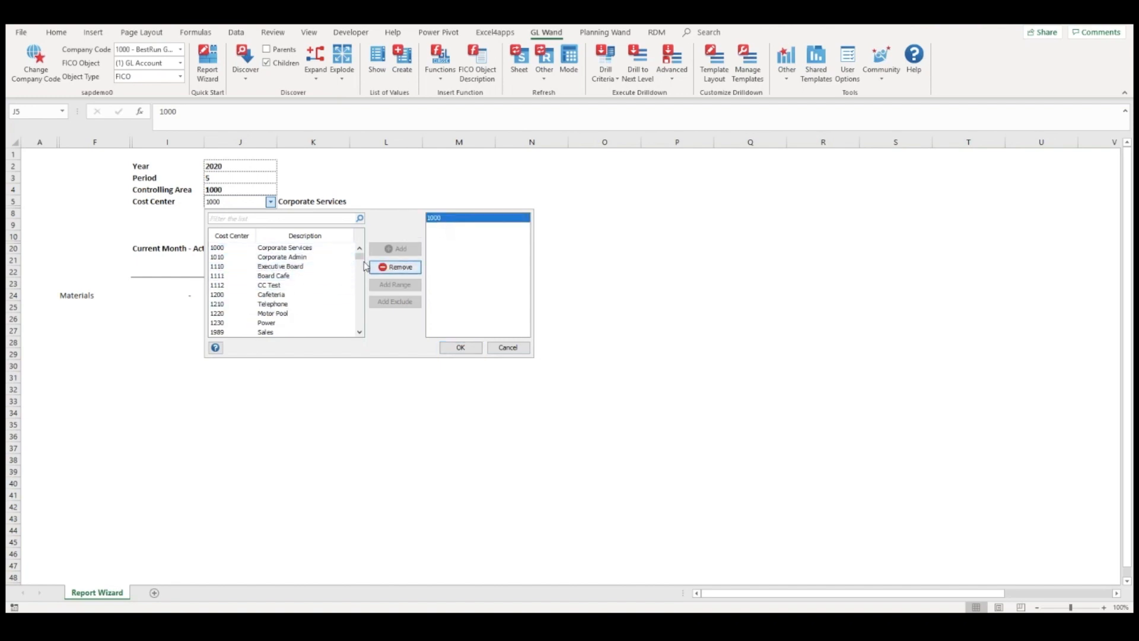
pyautogui.moveTo(360, 255); pyautogui.dragTo(360, 298)
pyautogui.click(279, 294)
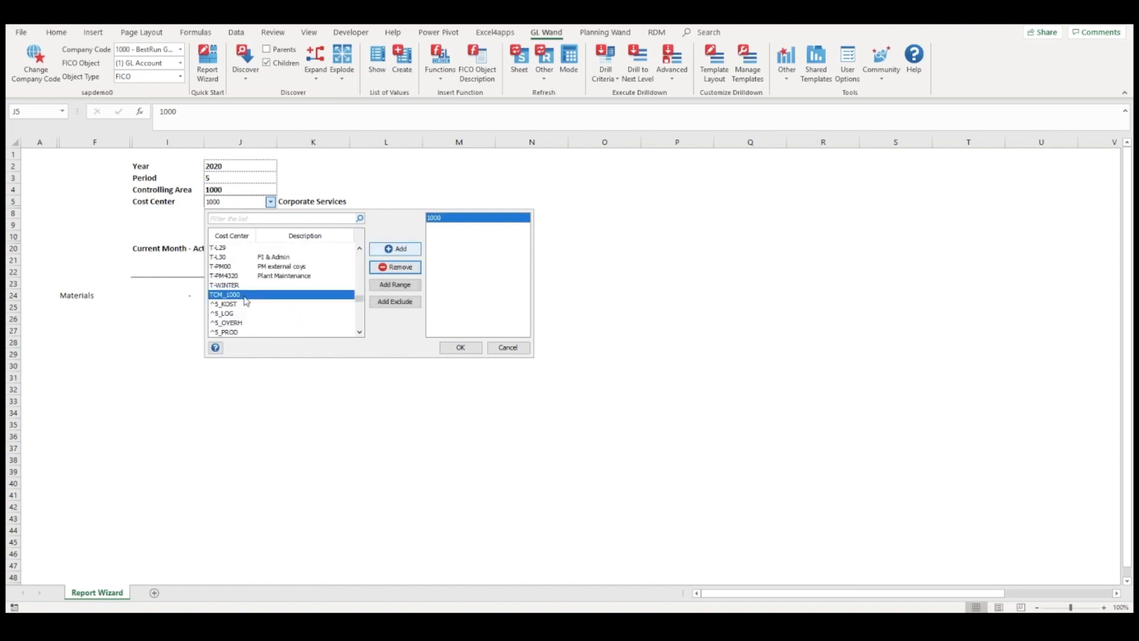
pyautogui.click(405, 287)
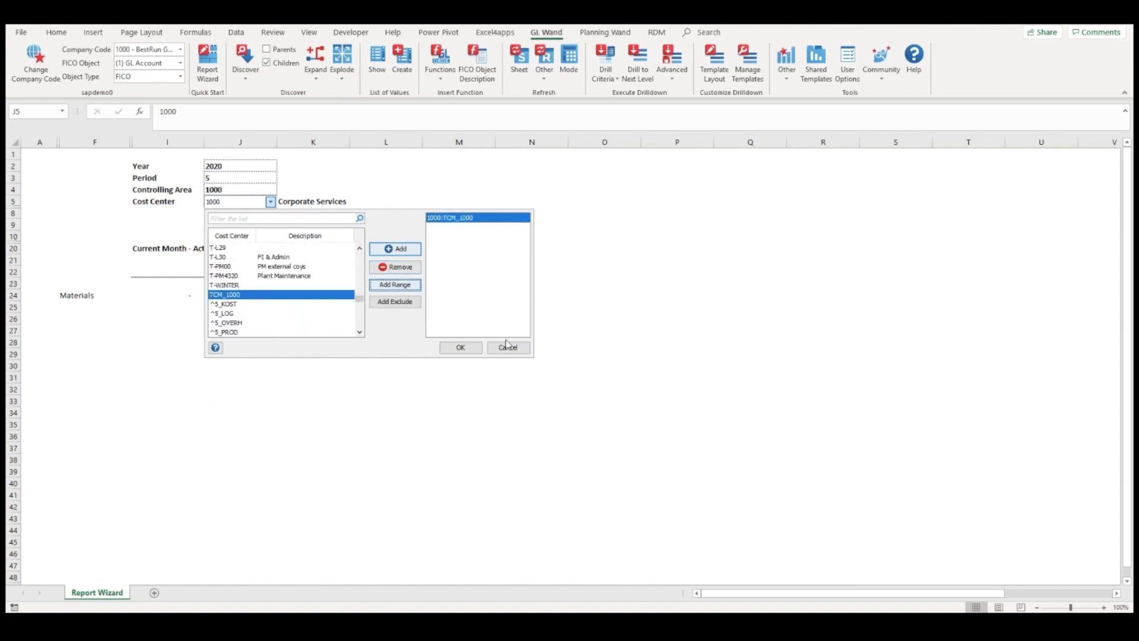
pyautogui.click(461, 349)
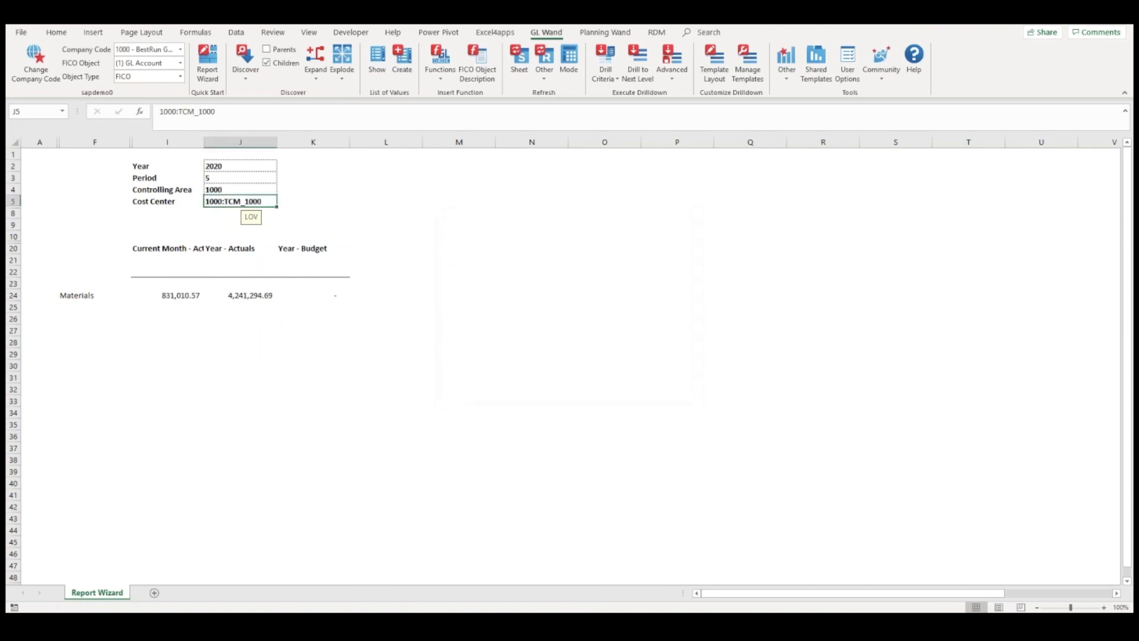
# Unhide the parameter rows between rows 10 and 20 of the report
pyautogui.moveTo(12, 236); pyautogui.dragTo(10, 249)
pyautogui.rightClick(10, 249)
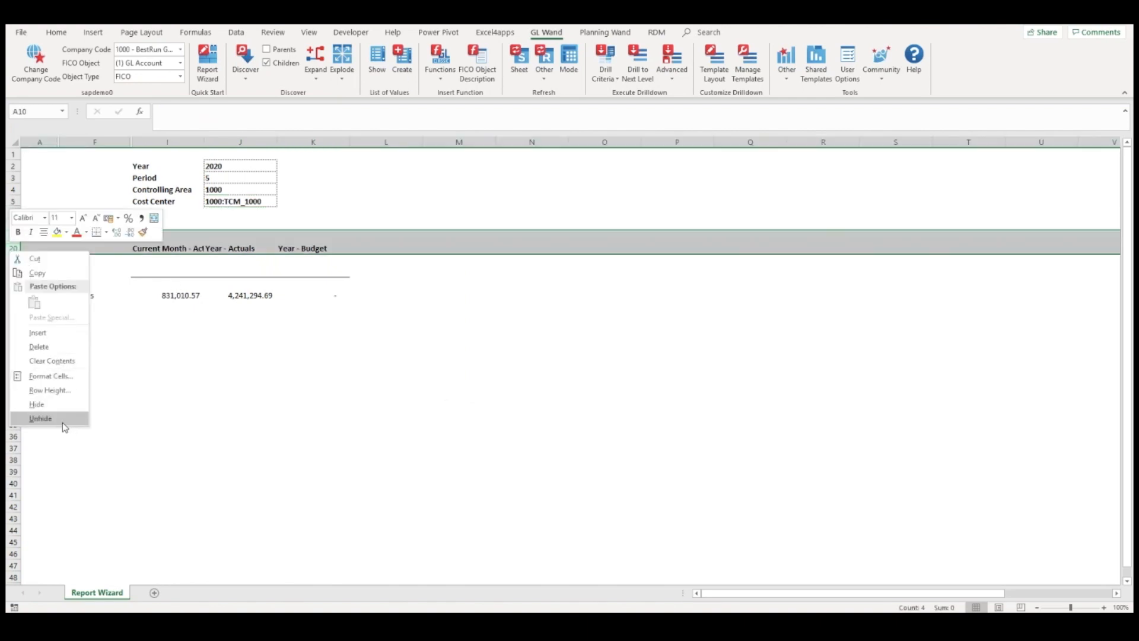
pyautogui.click(41, 418)
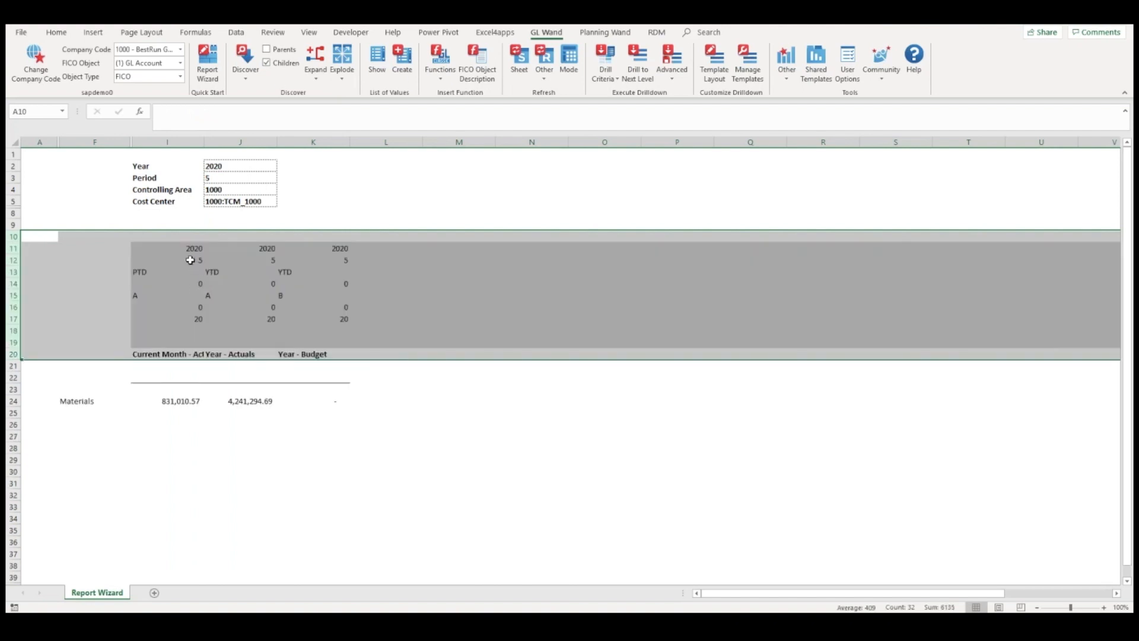
pyautogui.moveTo(188, 260); pyautogui.dragTo(344, 331)
pyautogui.click(77, 247)
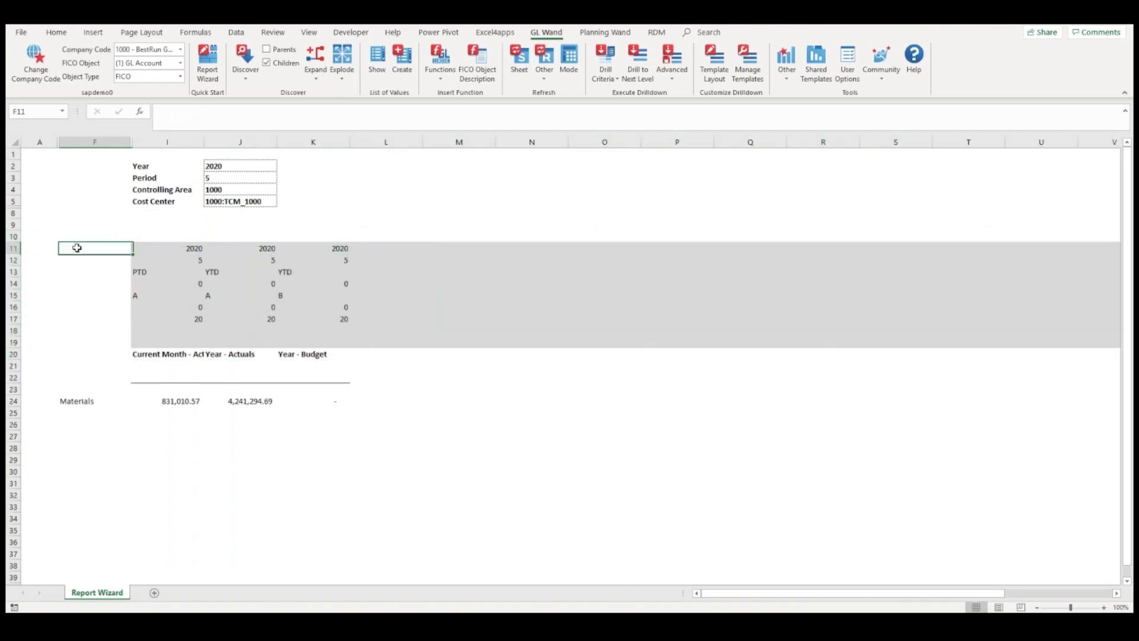
# Unhide the cost element columns between columns A and F
pyautogui.moveTo(40, 142); pyautogui.dragTo(86, 141)
pyautogui.rightClick(86, 141)
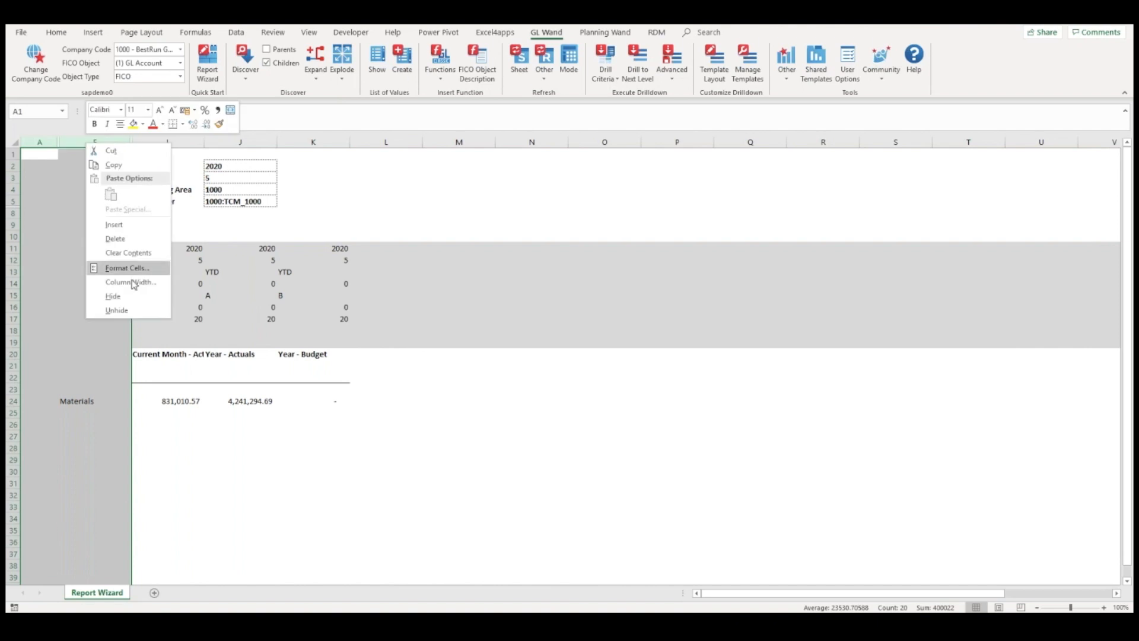
pyautogui.click(121, 305)
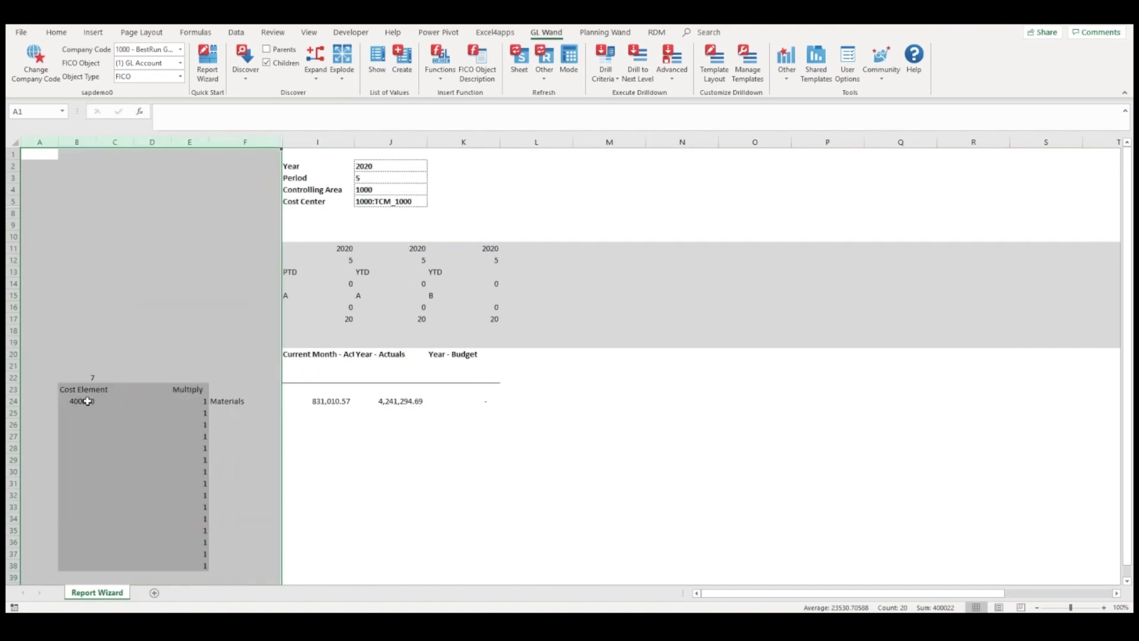
pyautogui.moveTo(89, 399); pyautogui.dragTo(130, 512)
pyautogui.click(300, 508)
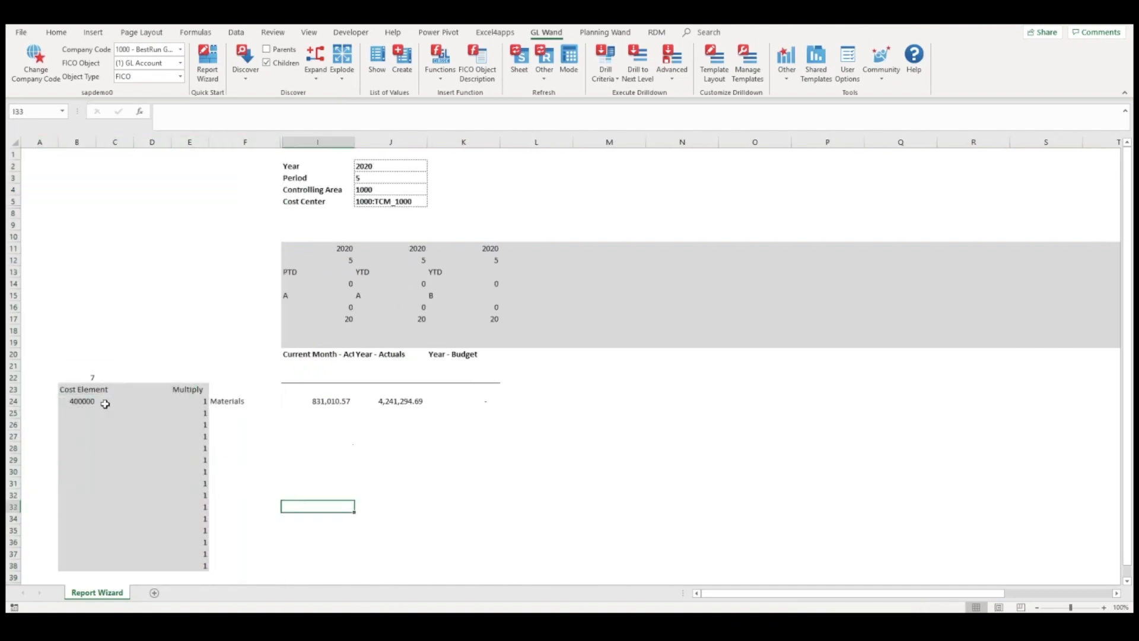
# Fill B24:B38 with successive cost elements starting from 400000, using Discover Down with Cost Element as the FICO object
pyautogui.moveTo(87, 398); pyautogui.dragTo(82, 567)
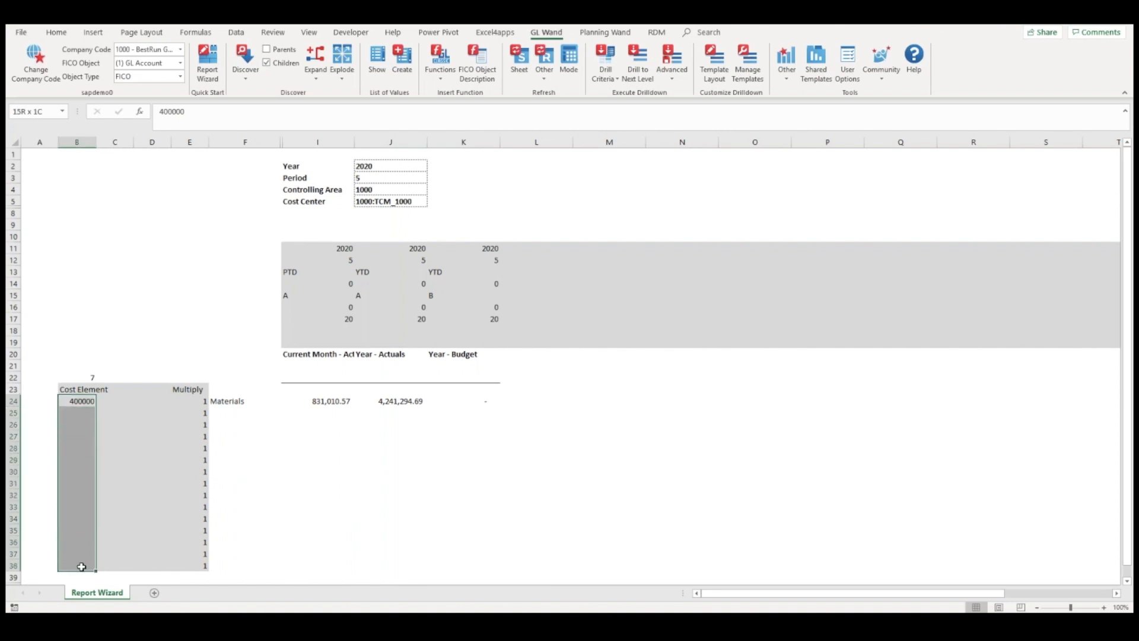
pyautogui.click(180, 63)
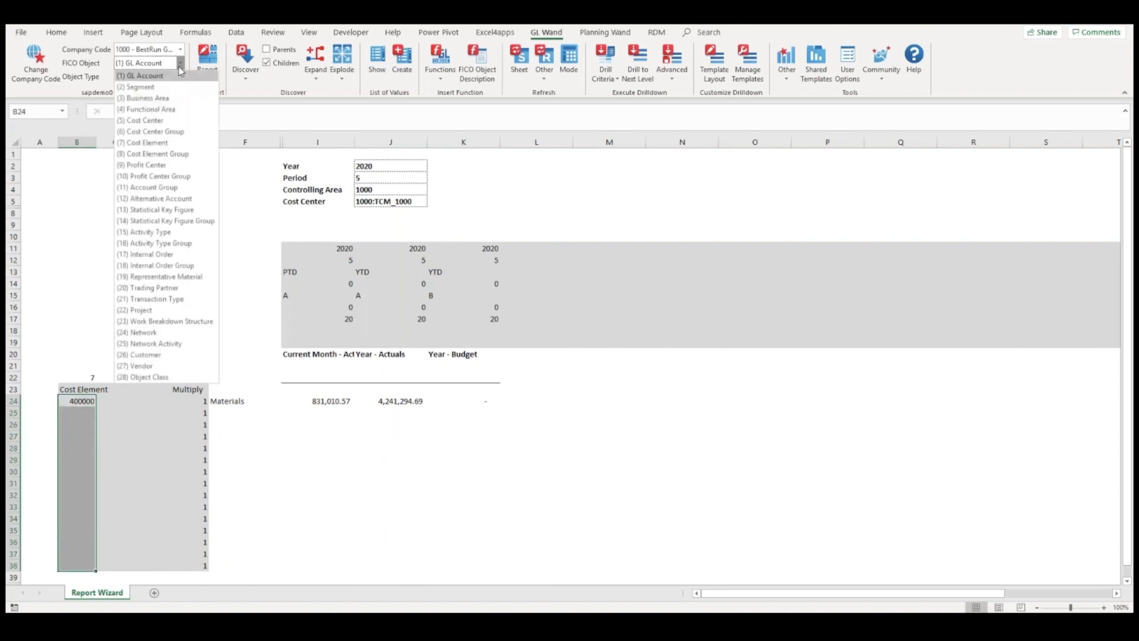
pyautogui.click(164, 146)
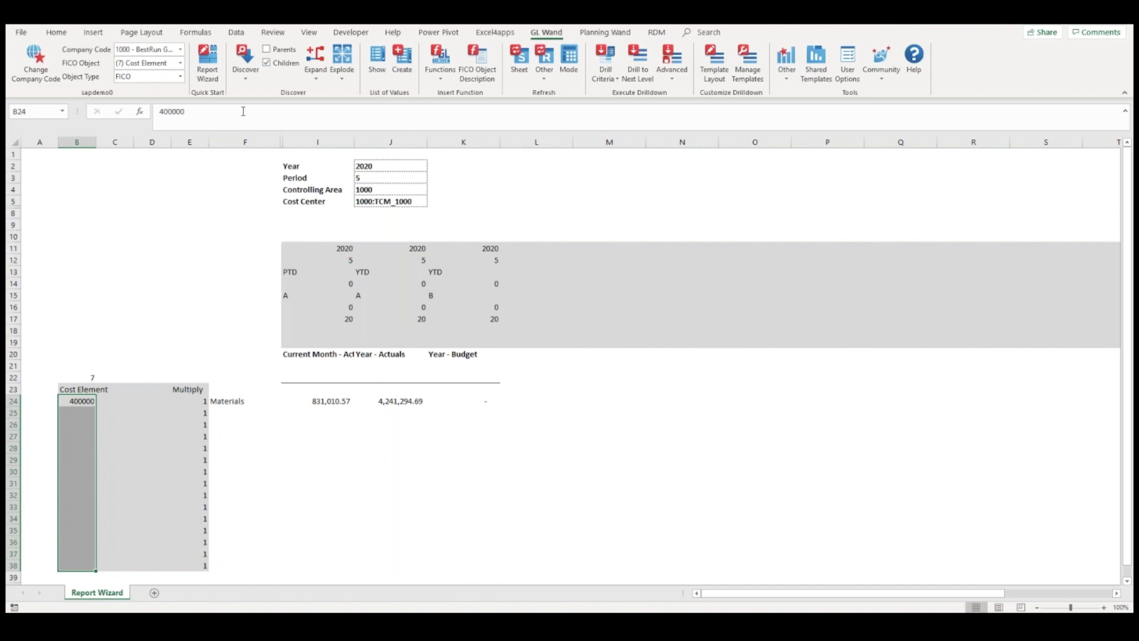
pyautogui.click(246, 79)
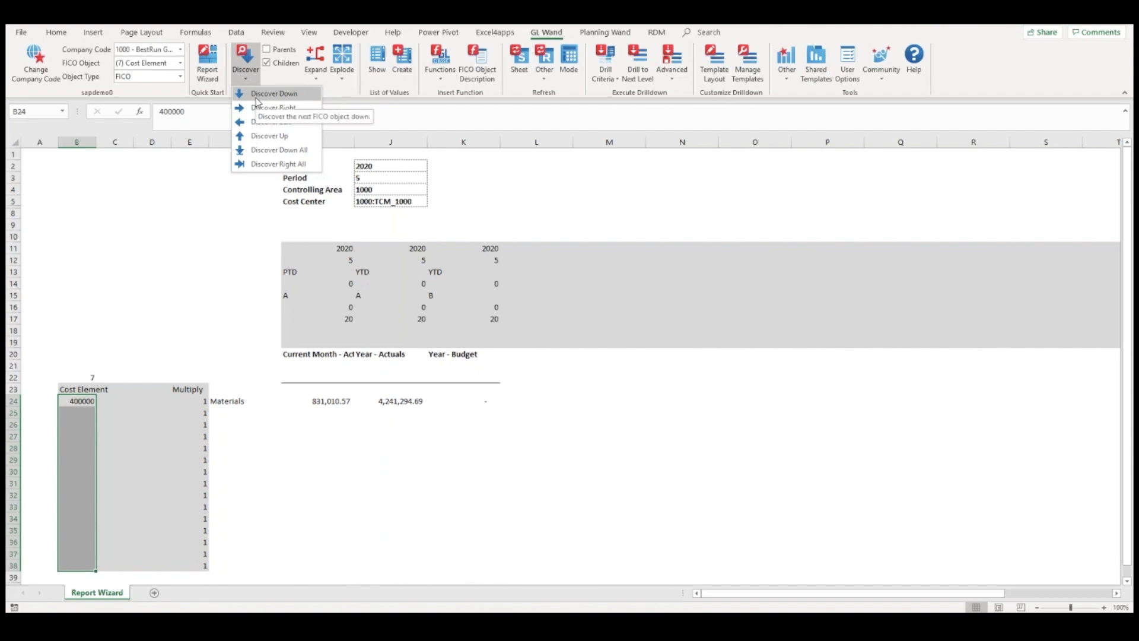
pyautogui.click(255, 95)
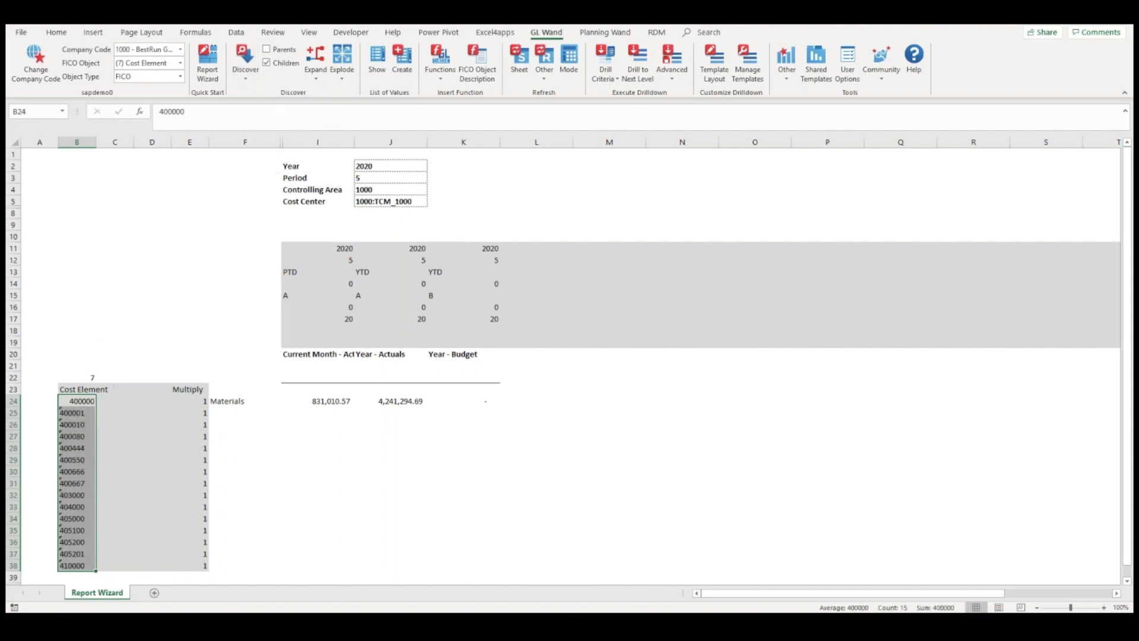
pyautogui.scroll(-2, 96, 439)
pyautogui.scroll(1, 96, 439)
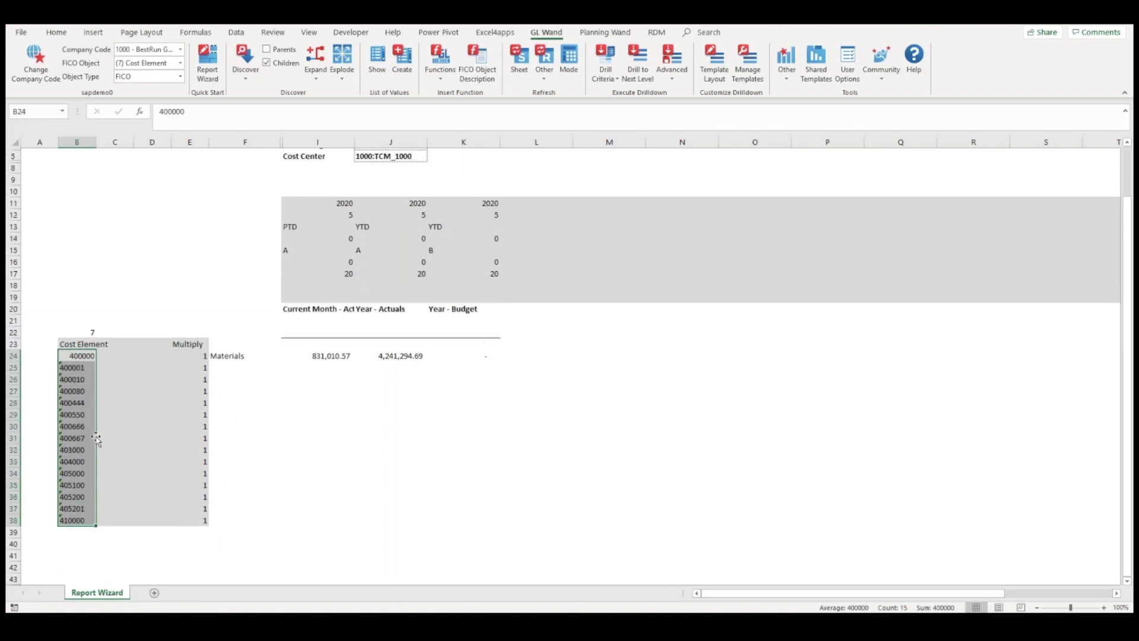
pyautogui.scroll(1, 96, 439)
# Copy the description and balance formulas in F24:K24 down through row 38
pyautogui.click(230, 376)
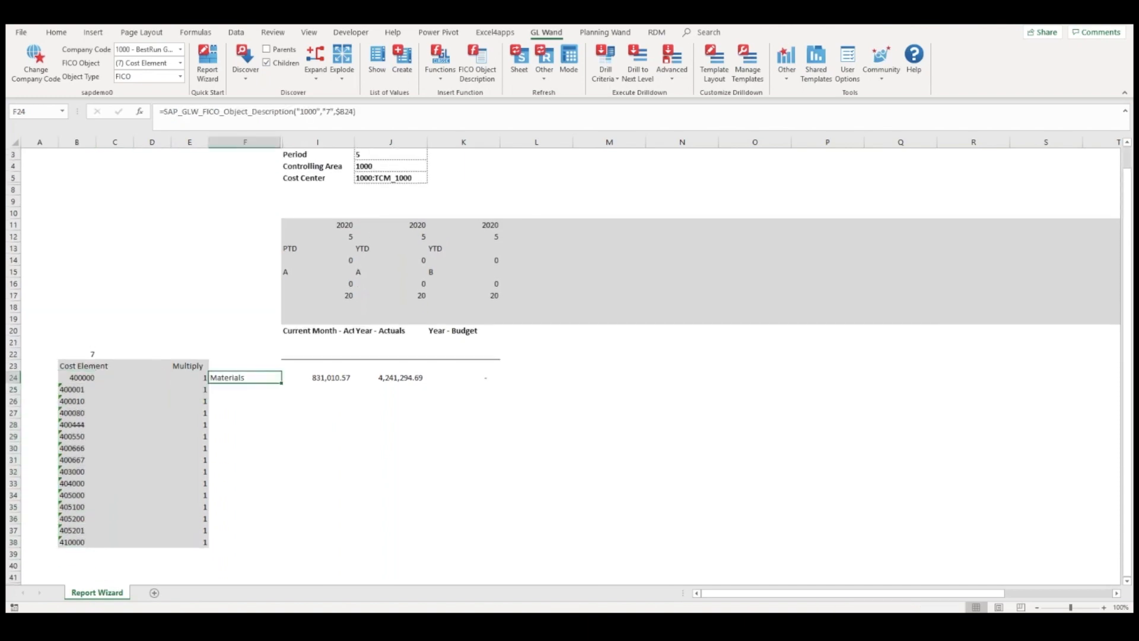
pyautogui.moveTo(230, 377); pyautogui.dragTo(498, 388)
pyautogui.hotkey('ctrl', 'c')
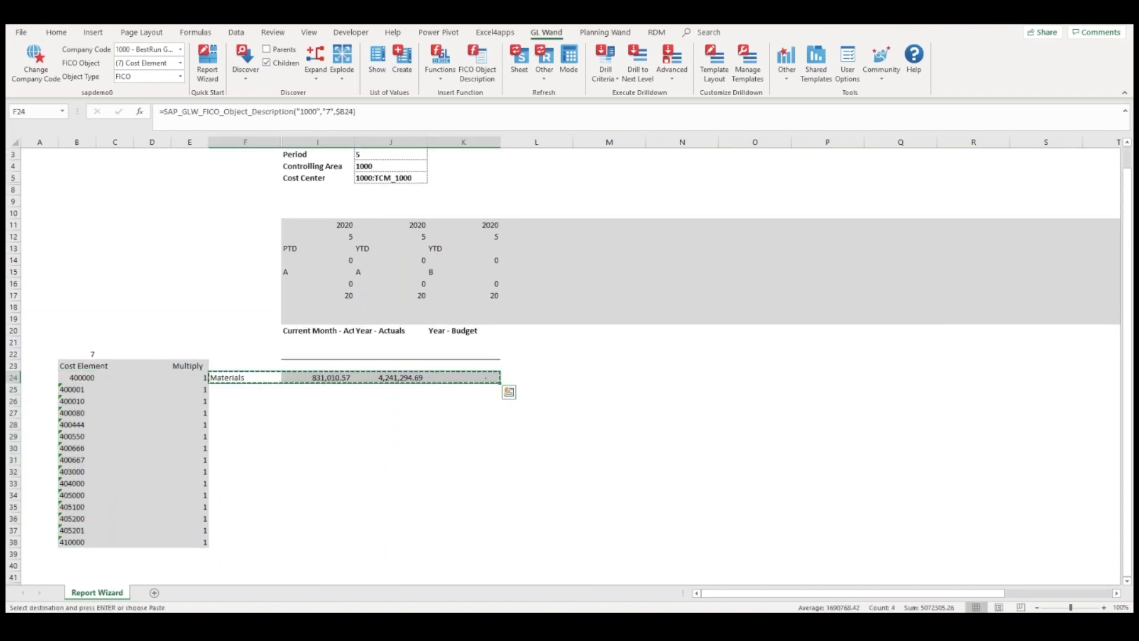
pyautogui.hotkey('shift', 'Down')
pyautogui.hotkey('shift', 'Down')
pyautogui.hotkey('shift', 'Down')
pyautogui.hotkey('shift', 'Down')
pyautogui.hotkey('shift', 'Down')
pyautogui.hotkey('shift', 'Down')
pyautogui.hotkey('shift', 'Down')
pyautogui.hotkey('shift', 'Down')
pyautogui.hotkey('shift', 'Down')
pyautogui.hotkey('shift', 'Down')
pyautogui.hotkey('shift', 'Down')
pyautogui.hotkey('shift', 'Down')
pyautogui.hotkey('shift', 'Down')
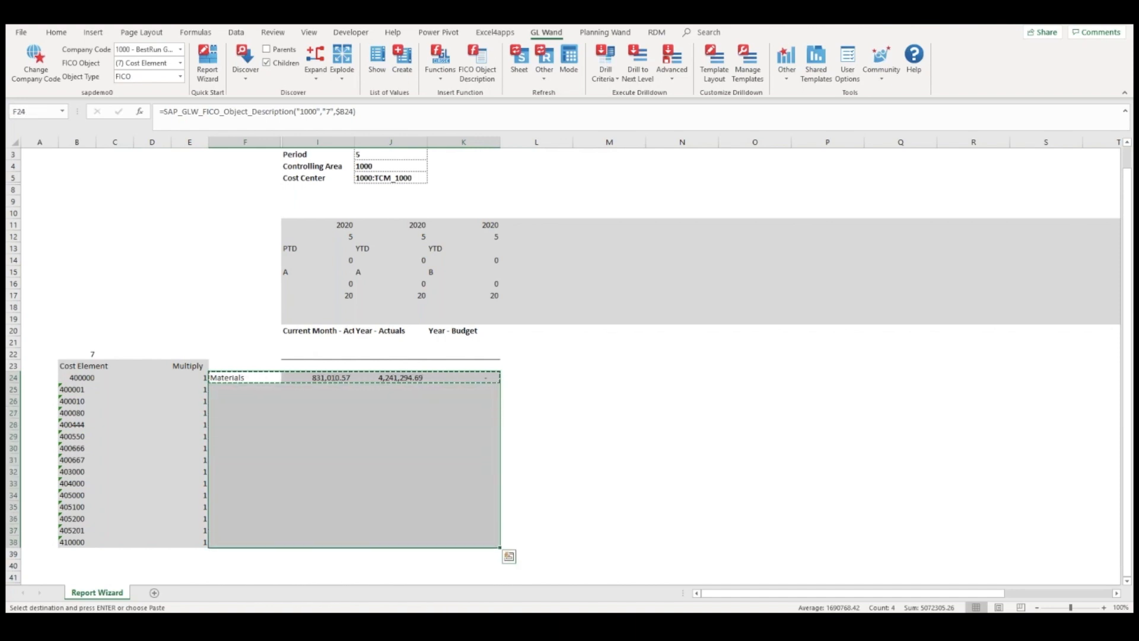
pyautogui.press('Return')
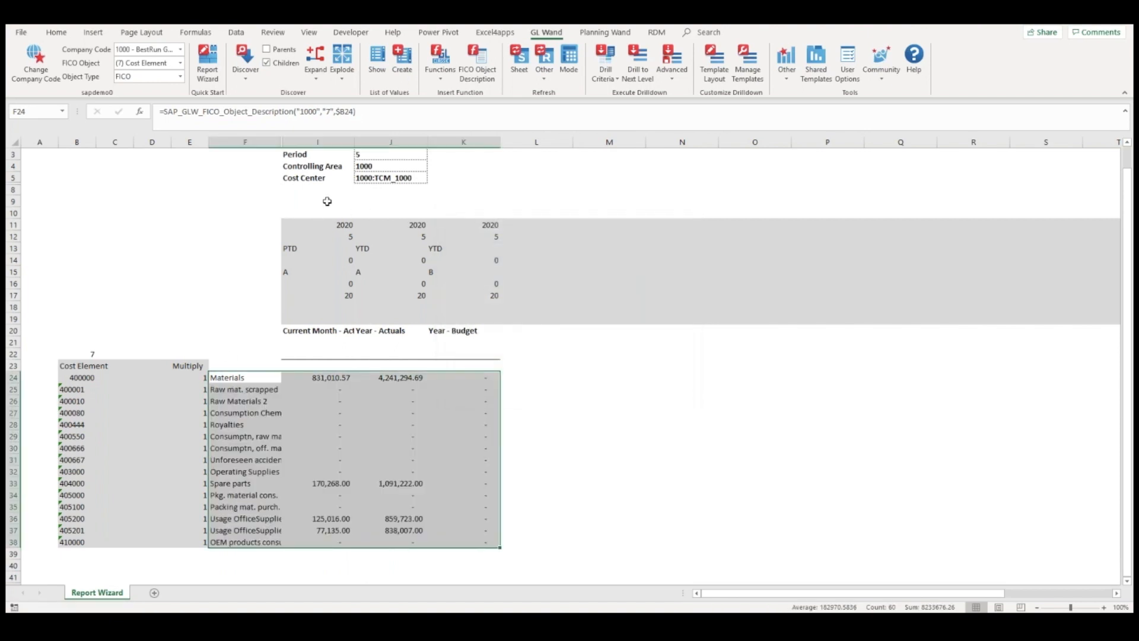
# Set the Cost Center filter in J5 to the range 1000:9999
pyautogui.click(376, 178)
pyautogui.write('1000:999')
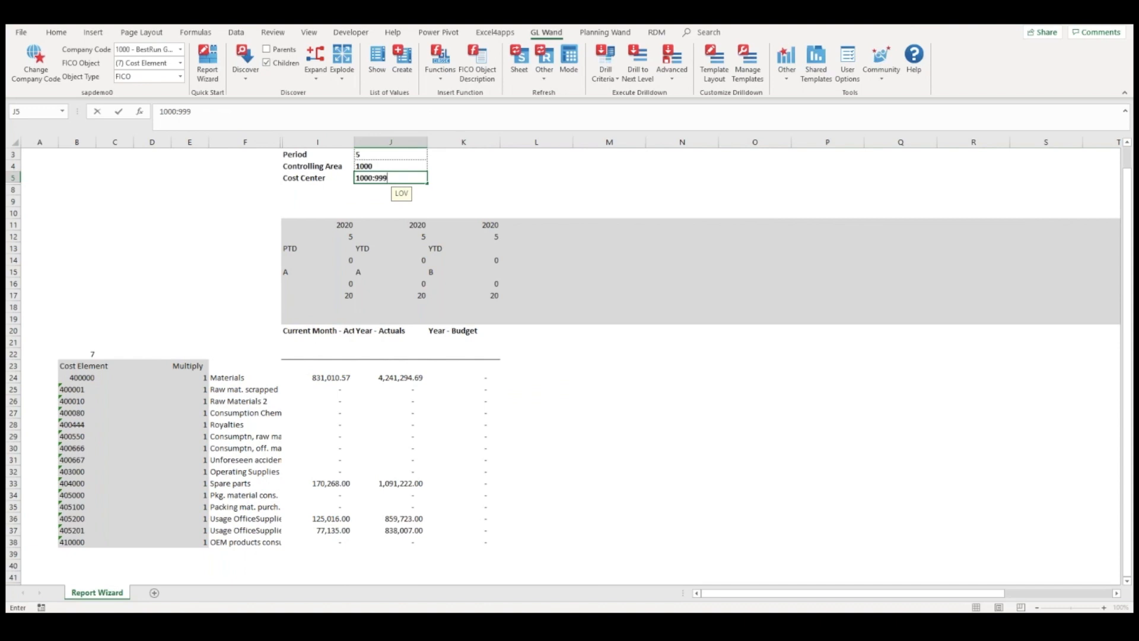
pyautogui.write('9')
pyautogui.press('Return')
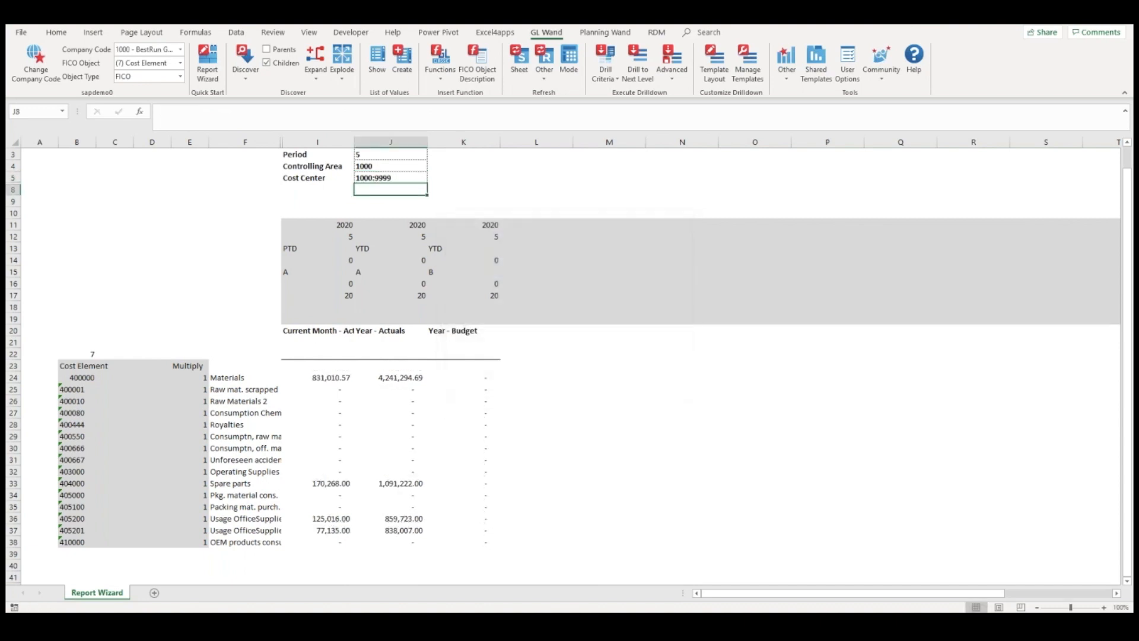
# Set the report's Year filter in J2 to 2008
pyautogui.scroll(1, 377, 178)
pyautogui.click(371, 166)
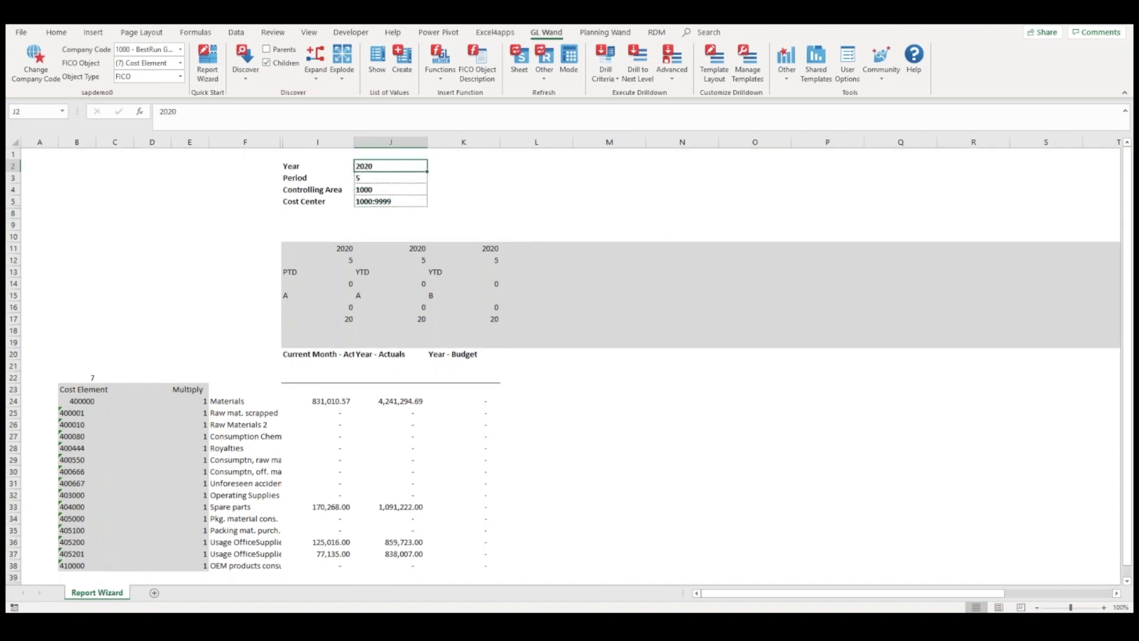
pyautogui.write('2008')
pyautogui.scroll(-1, 319, 226)
pyautogui.click(319, 226)
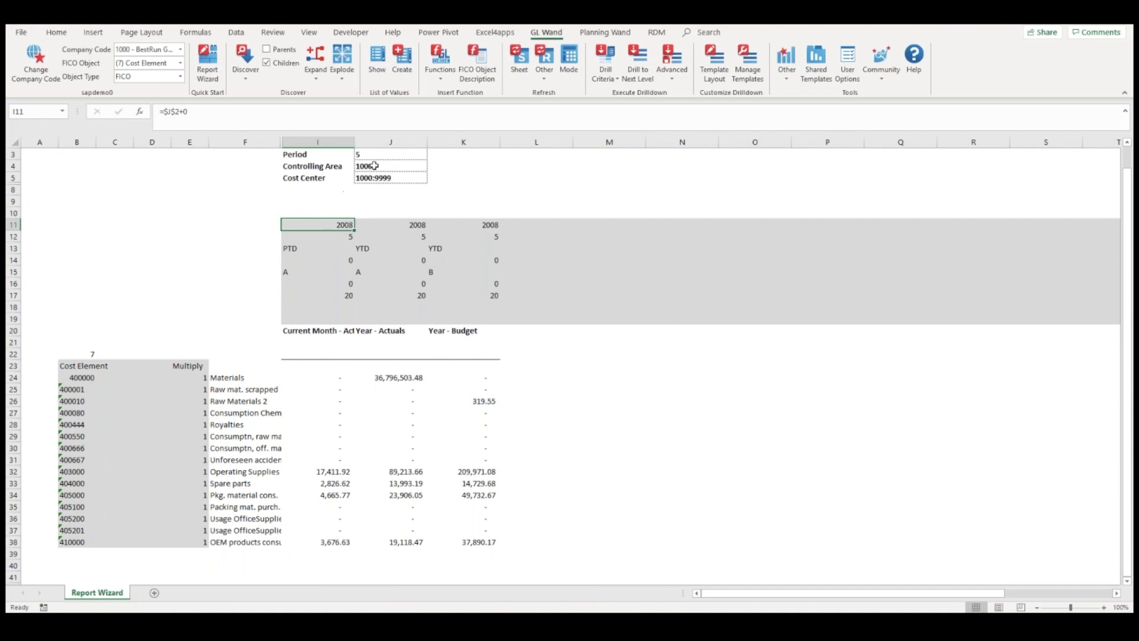
# Examine the period formula in I12 and the balance types of the three report columns in row 13
pyautogui.scroll(1, 373, 164)
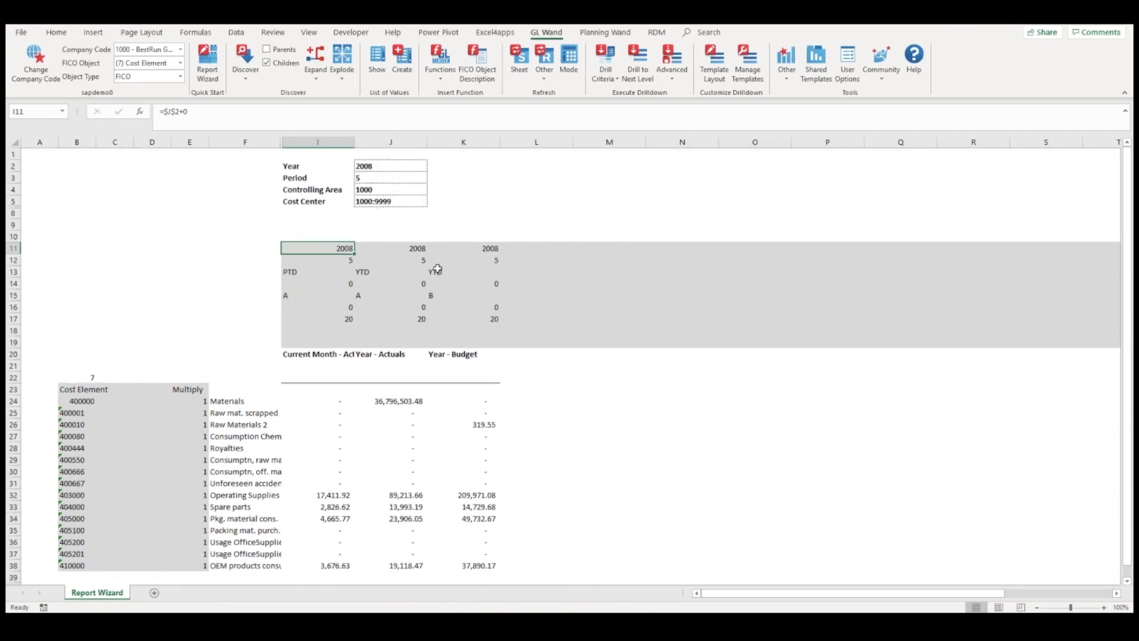
pyautogui.press('Down')
pyautogui.press('F2')
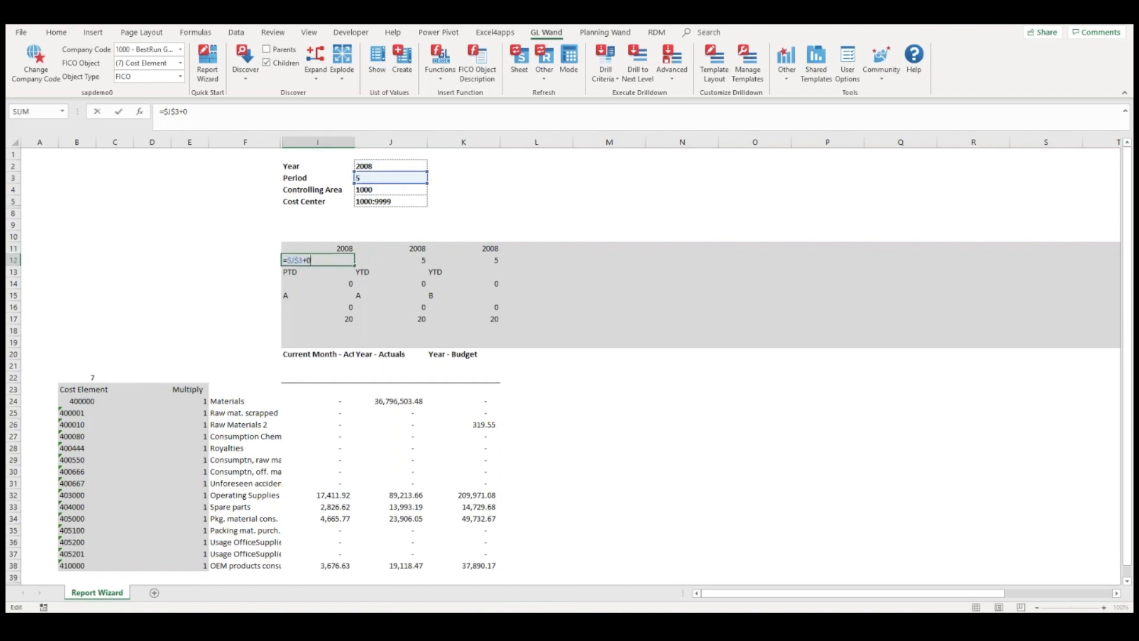
pyautogui.press('Escape')
pyautogui.press('Down')
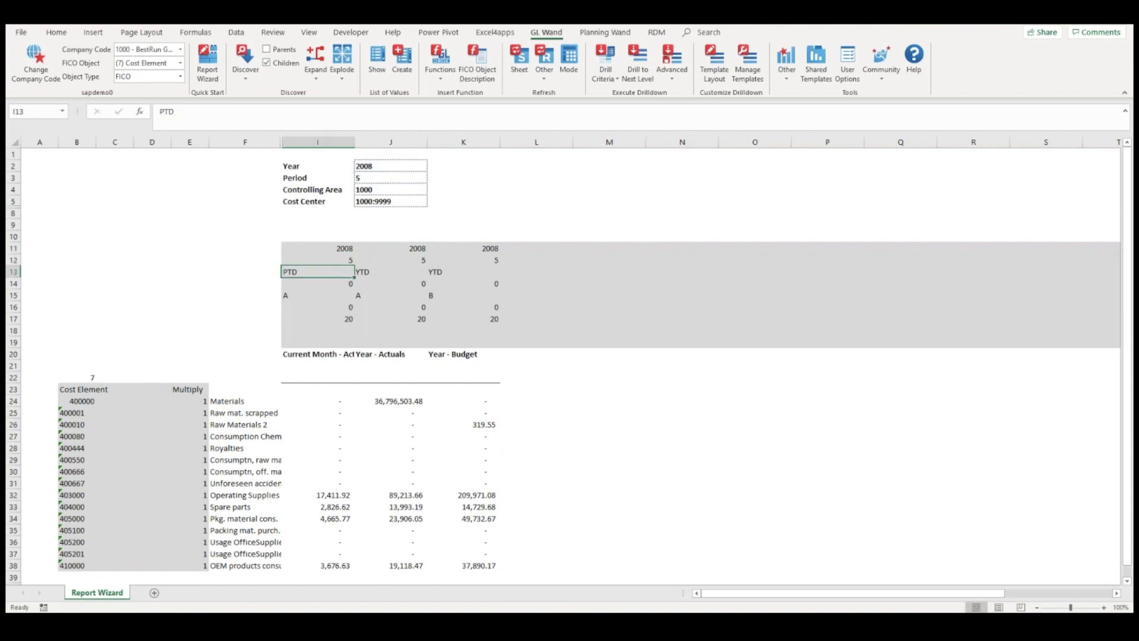
pyautogui.press('Right')
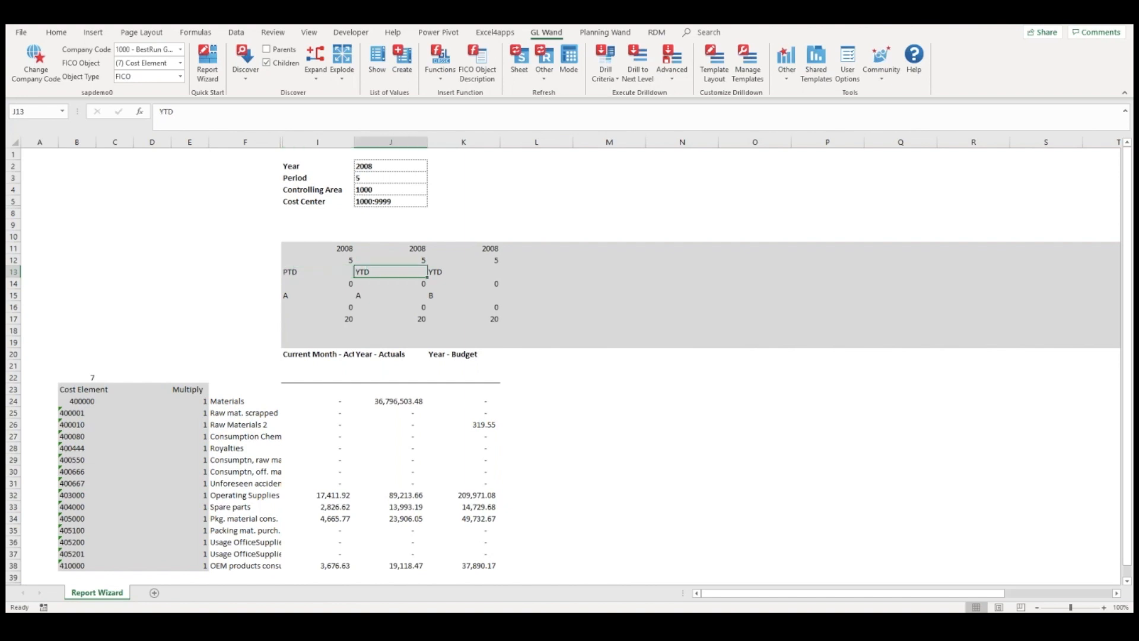
pyautogui.press('Right')
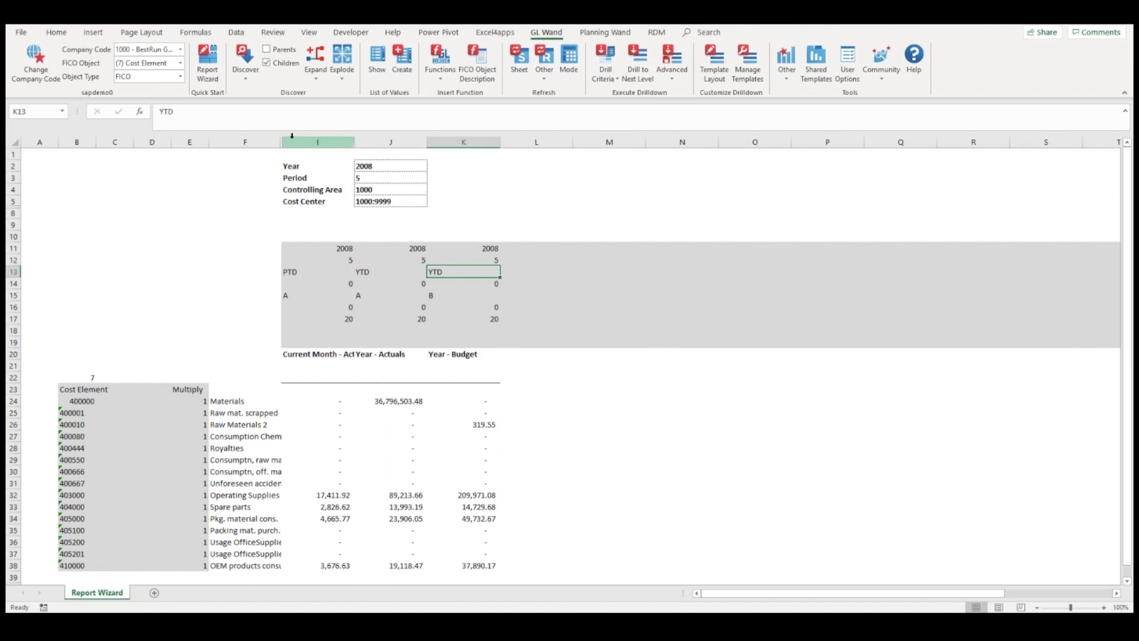
# Widen report columns I, J and K so the column headings have enough room
pyautogui.moveTo(358, 140); pyautogui.dragTo(469, 143)
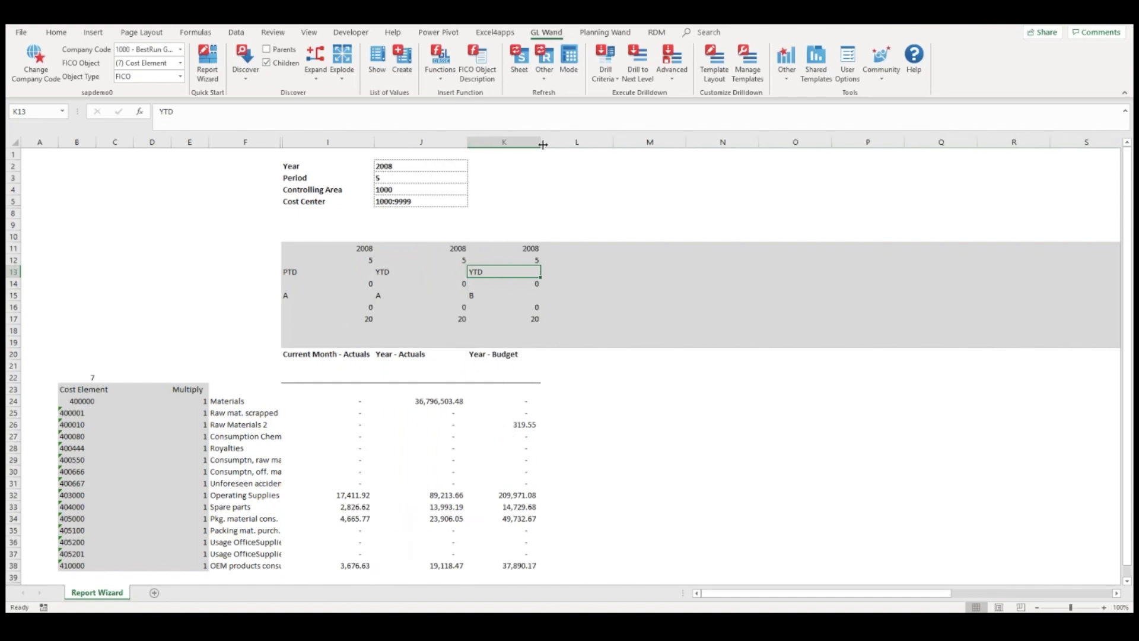
pyautogui.moveTo(540, 143); pyautogui.dragTo(571, 144)
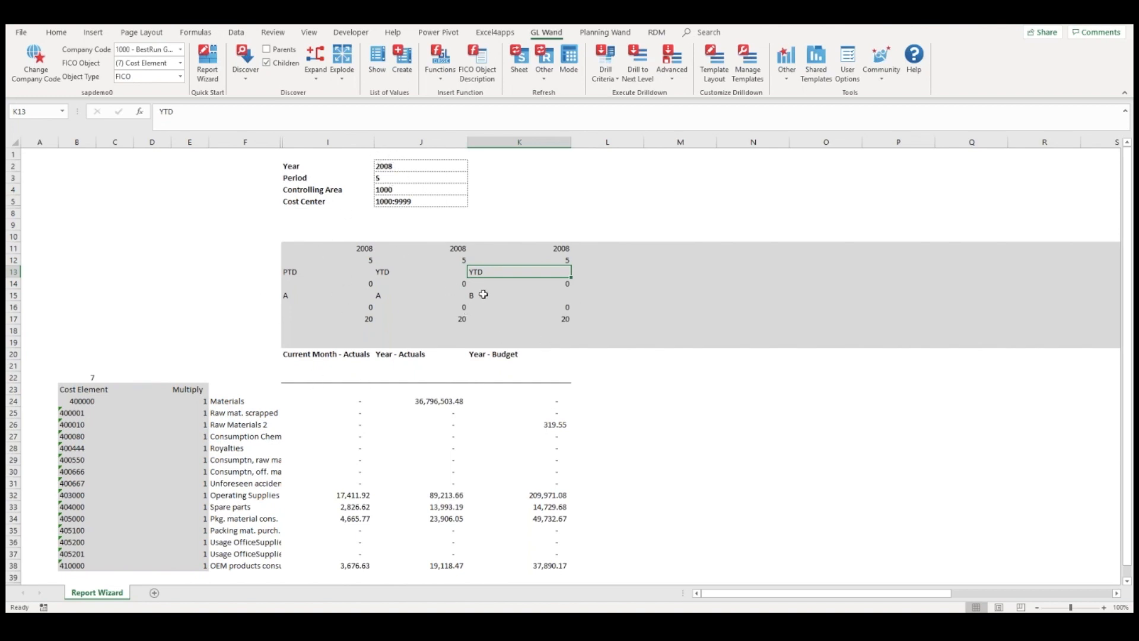
# Review the CCA Balance function parameters behind cell J25, including the Movement options, and close the wizard without creating a function
pyautogui.press('Left')
pyautogui.press('Left')
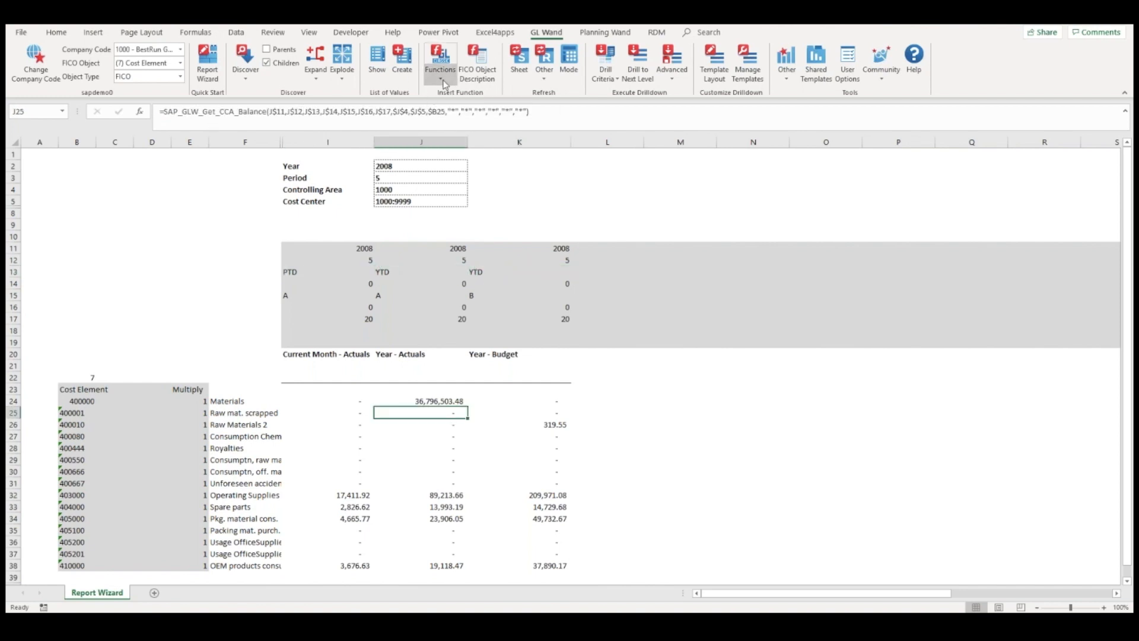
pyautogui.click(443, 82)
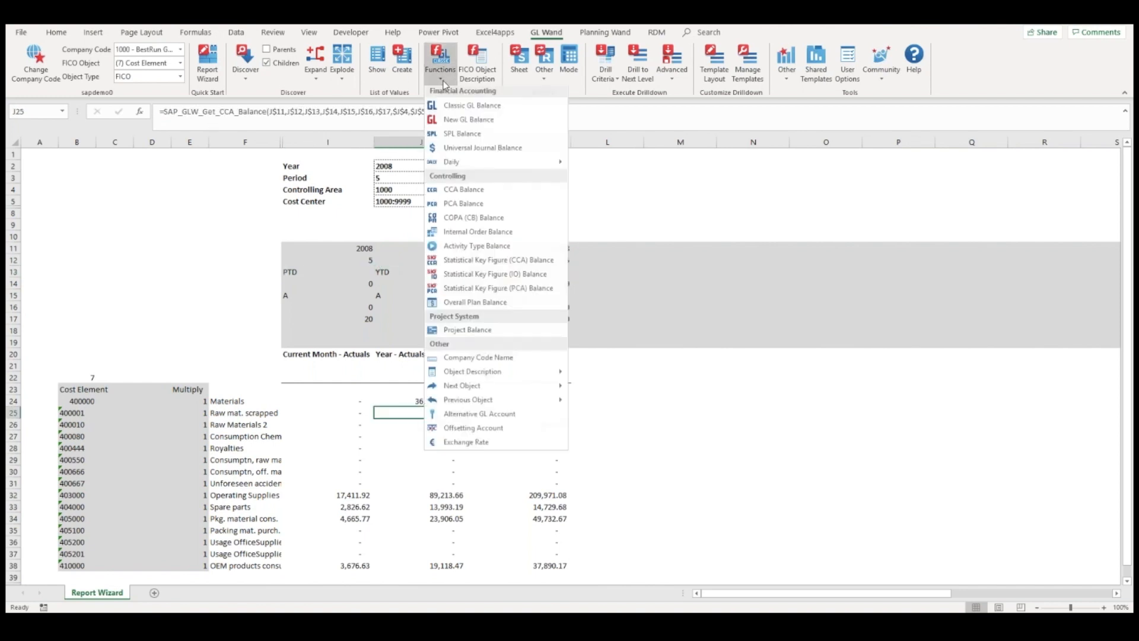
pyautogui.click(472, 194)
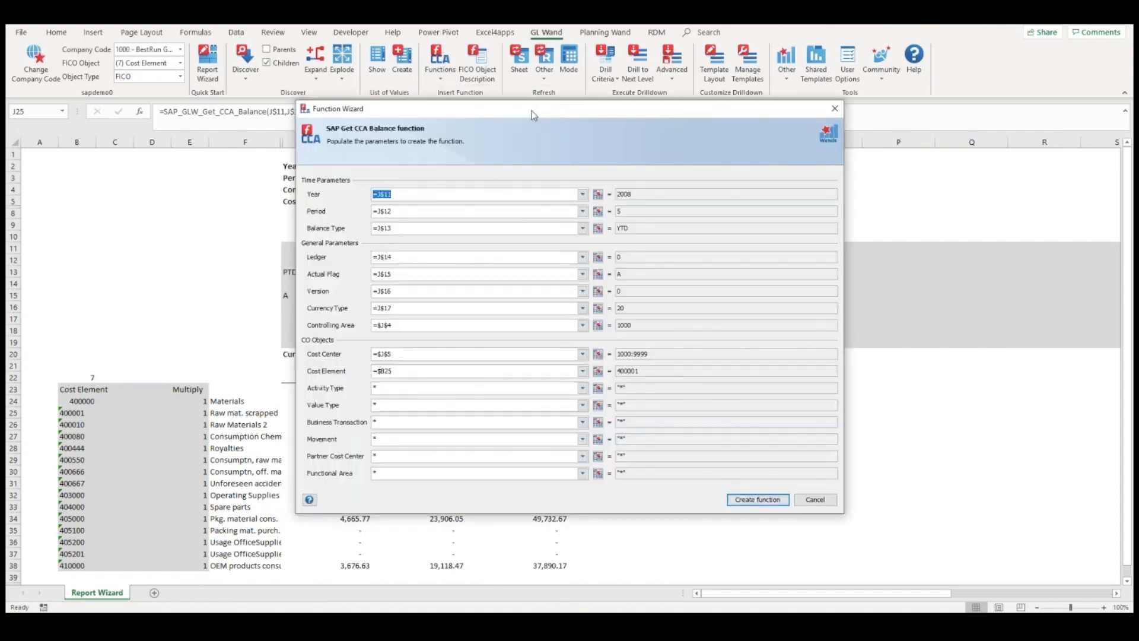
pyautogui.moveTo(531, 110); pyautogui.dragTo(852, 129)
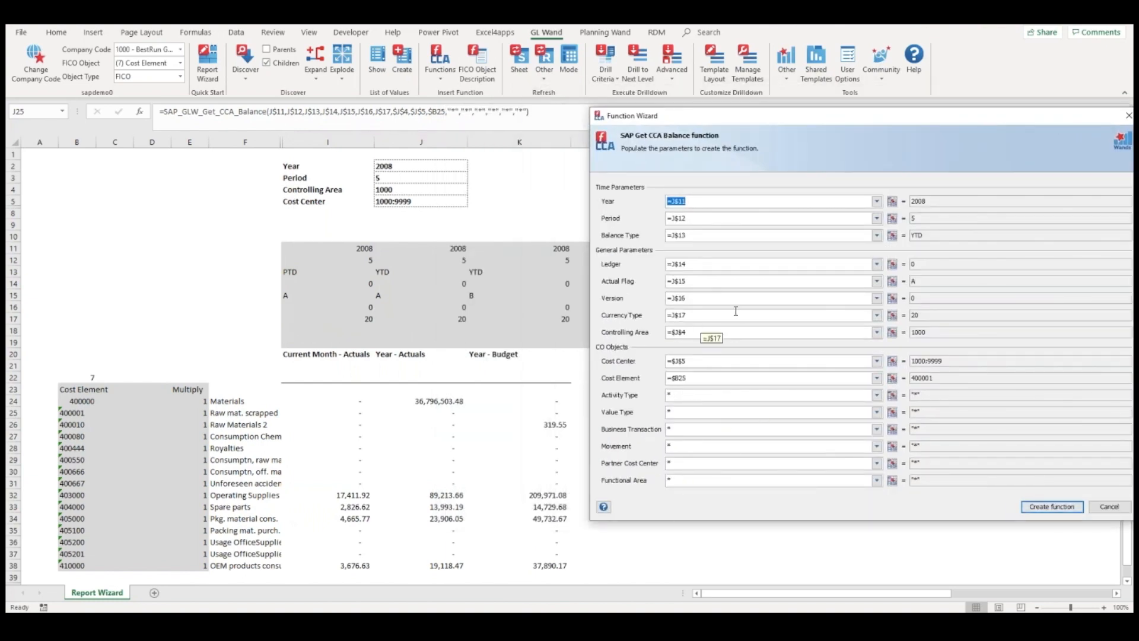
pyautogui.click(877, 364)
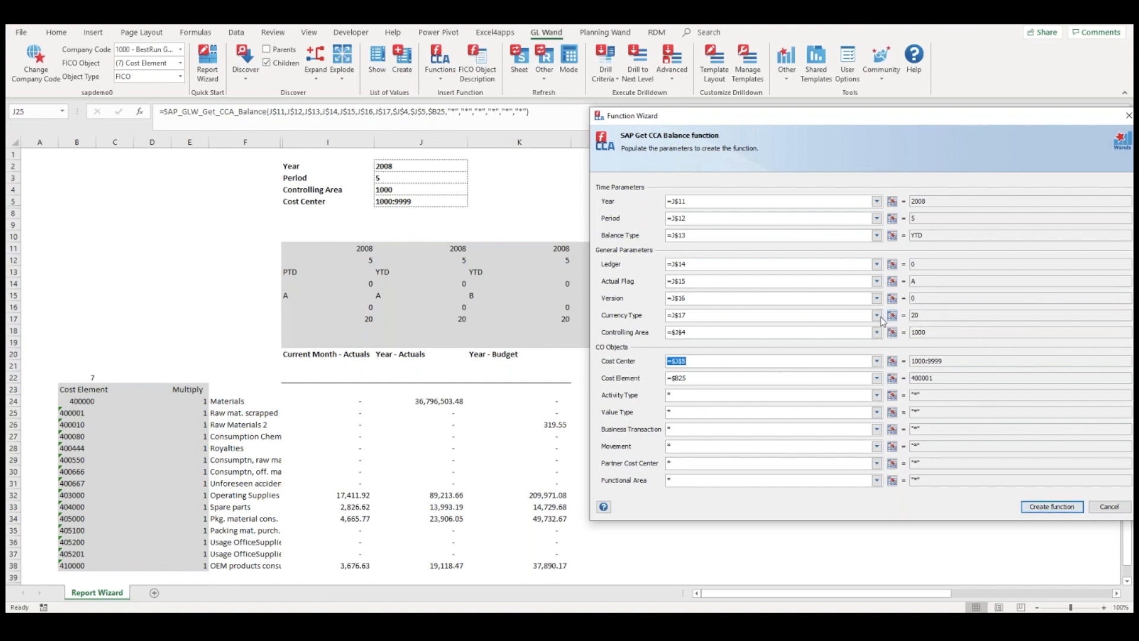
pyautogui.click(878, 446)
pyautogui.click(878, 450)
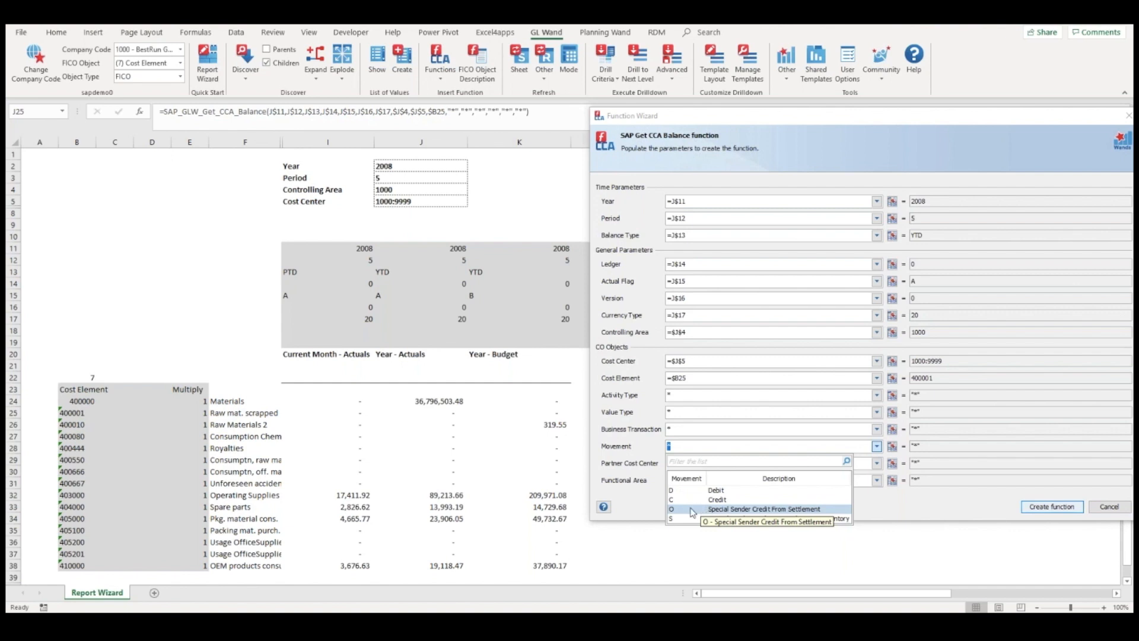
pyautogui.click(638, 469)
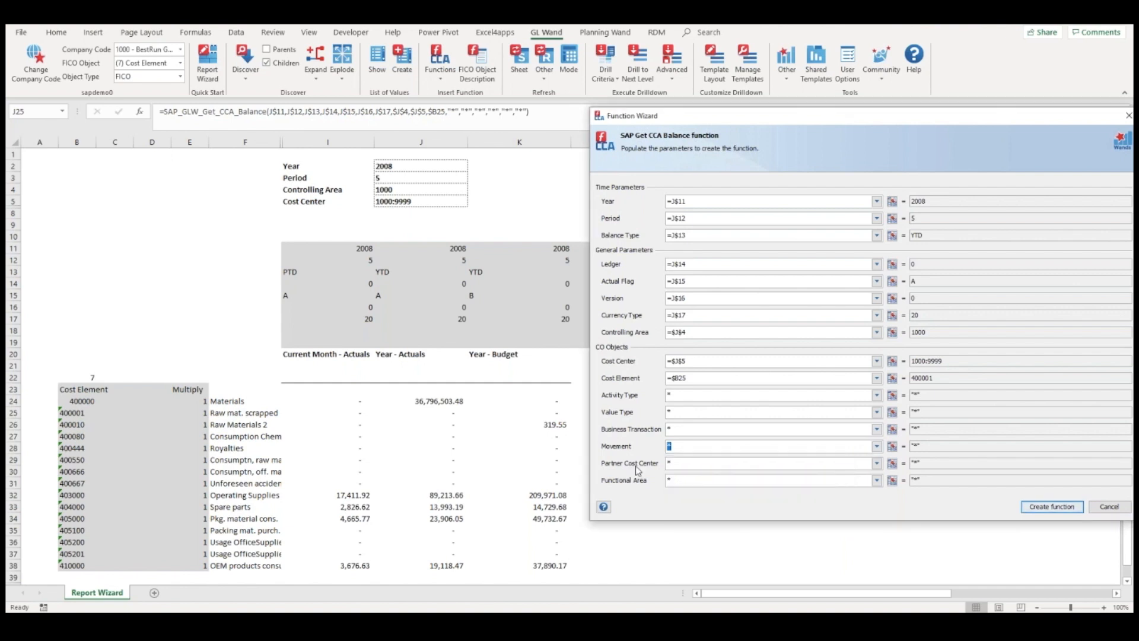
pyautogui.click(1110, 508)
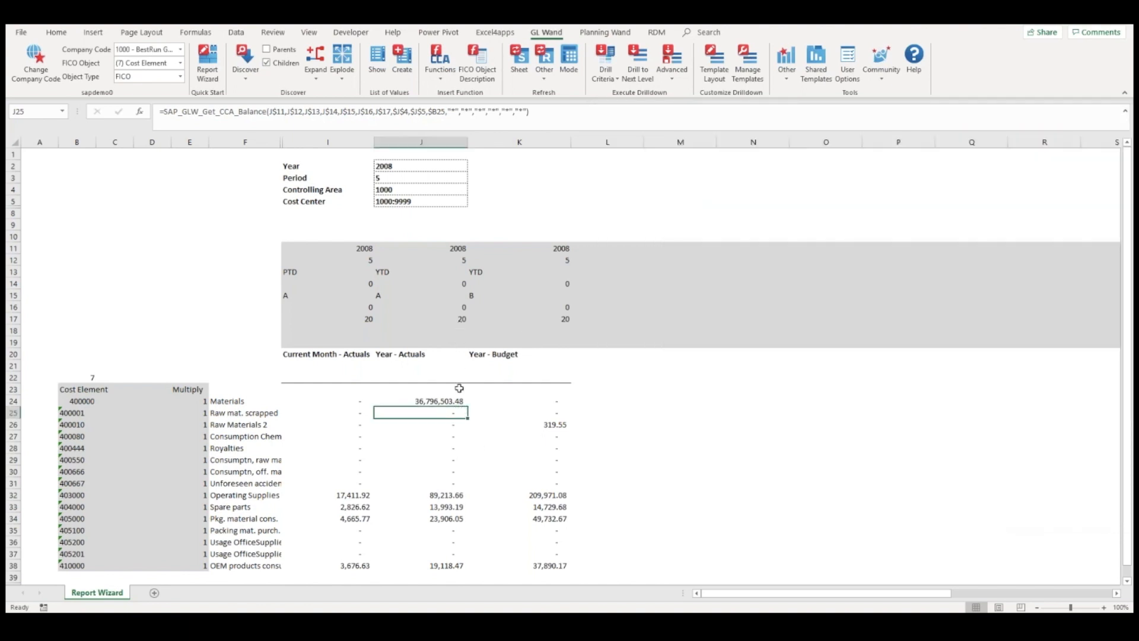
# Add the heading "Variance" in L20, beside the Year - Budget heading
pyautogui.press('F2')
pyautogui.press('Escape')
pyautogui.click(615, 145)
pyautogui.doubleClick(607, 354)
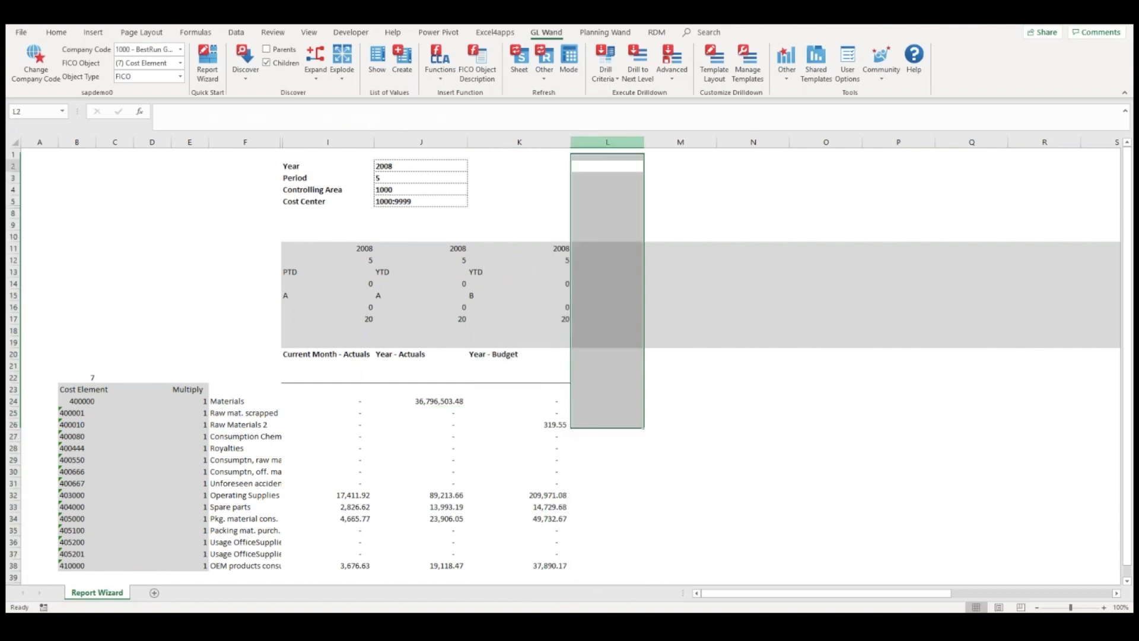
pyautogui.write('Variance')
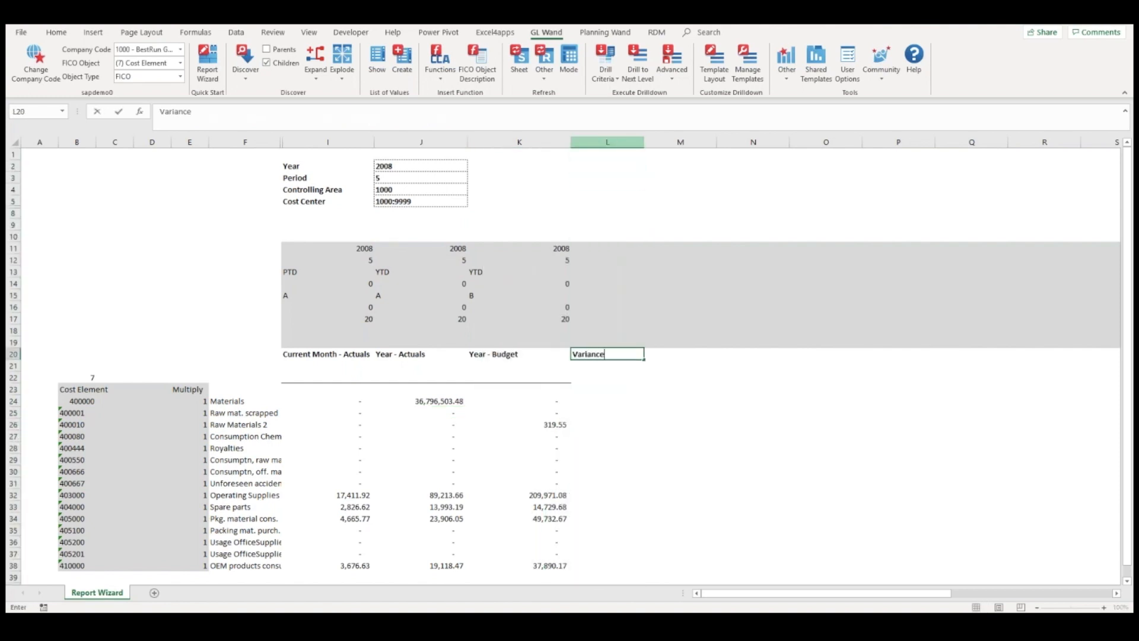
# Enter the variance formula =J24-K24 in L24 to subtract the year's budget from its actuals for Materials
pyautogui.click(608, 401)
pyautogui.write('=')
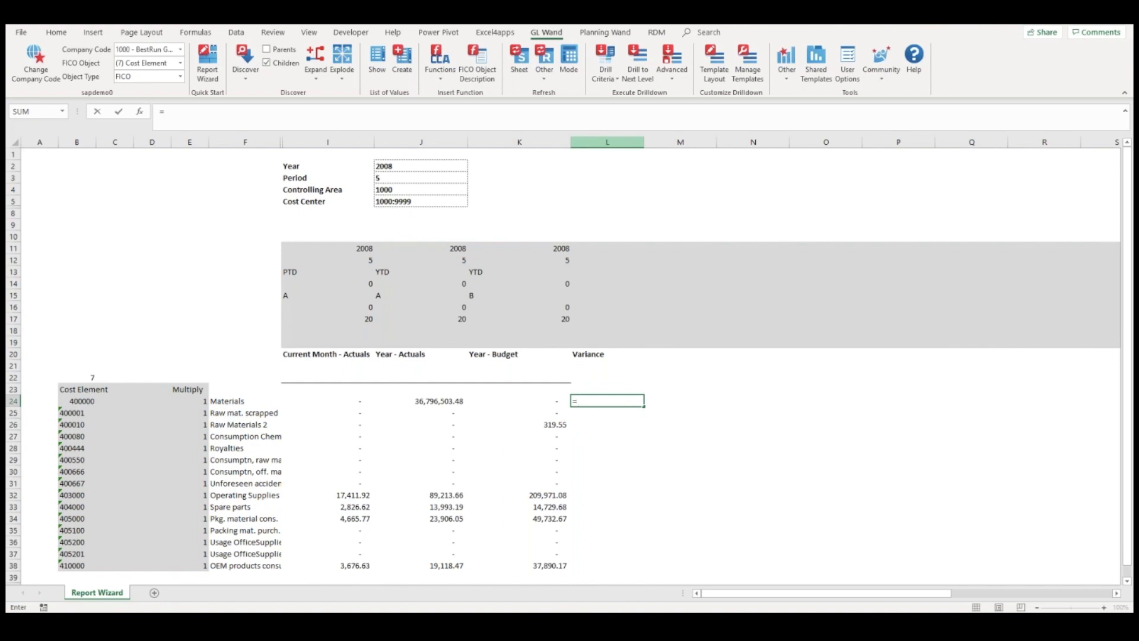
pyautogui.click(421, 401)
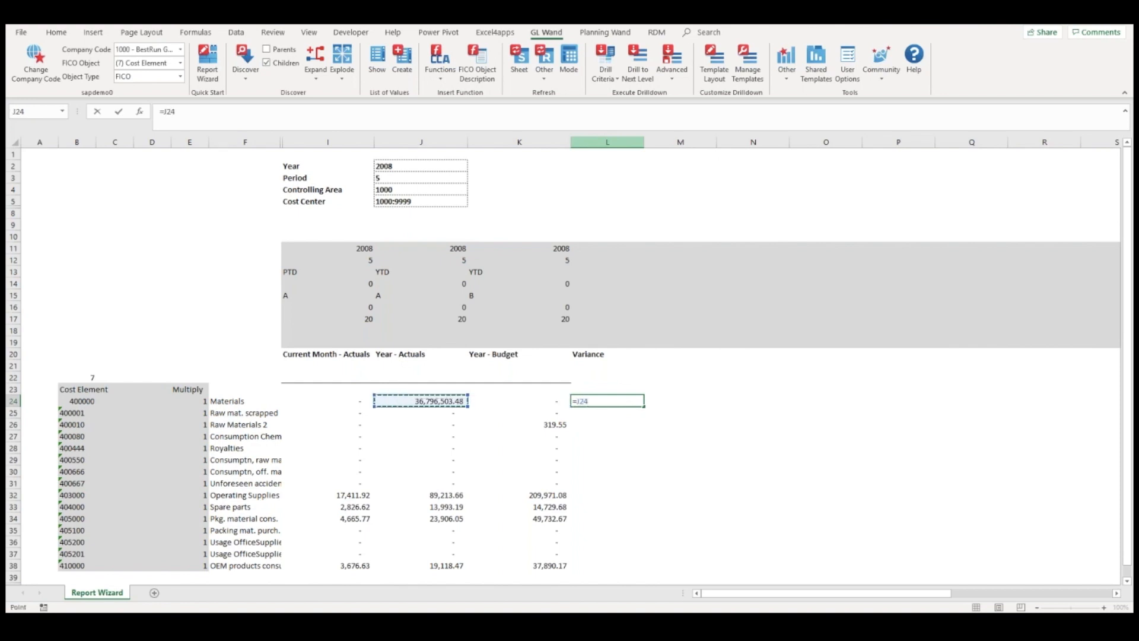
pyautogui.write('-')
pyautogui.click(519, 401)
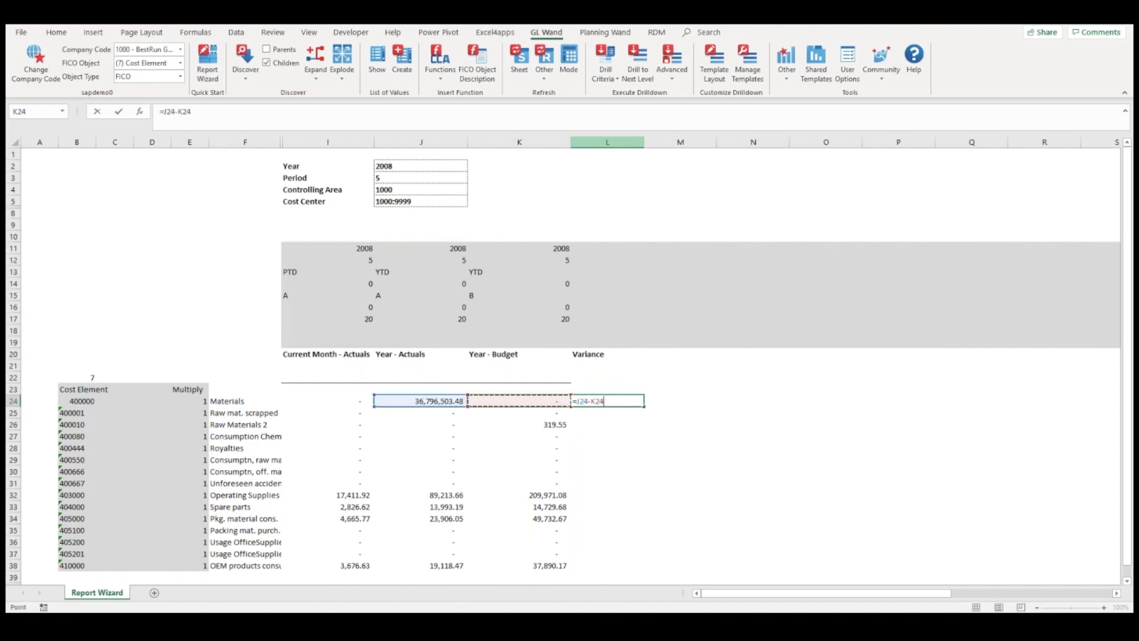
pyautogui.hotkey('ctrl', 'Return')
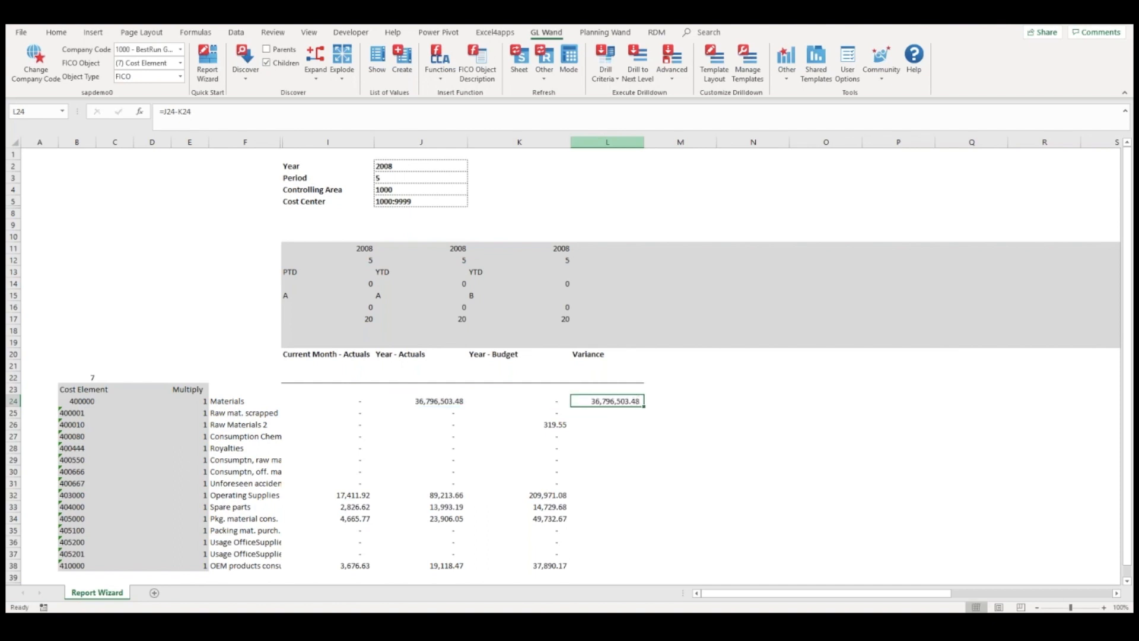
# Copy the variance formula from L24 down through L38 for all the cost element rows
pyautogui.hotkey('ctrl', 'c')
pyautogui.hotkey('shift', 'Down')
pyautogui.hotkey('shift', 'Down')
pyautogui.hotkey('shift', 'Down')
pyautogui.hotkey('shift', 'Down')
pyautogui.hotkey('shift', 'Down')
pyautogui.hotkey('shift', 'Down')
pyautogui.hotkey('shift', 'Down')
pyautogui.hotkey('shift', 'Down')
pyautogui.hotkey('shift', 'Down')
pyautogui.hotkey('shift', 'Down')
pyautogui.hotkey('shift', 'Down')
pyautogui.hotkey('shift', 'Down')
pyautogui.hotkey('shift', 'Down')
pyautogui.hotkey('shift', 'Down')
pyautogui.hotkey('shift', 'Down')
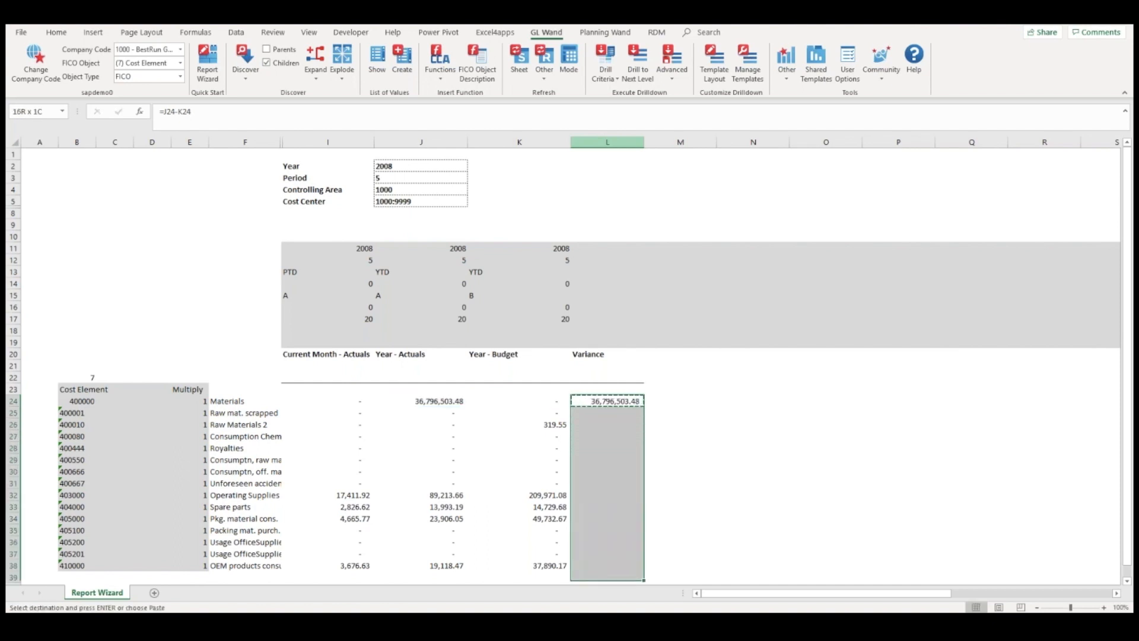
pyautogui.hotkey('shift', 'Down')
pyautogui.hotkey('shift', 'Up')
pyautogui.hotkey('shift', 'Up')
pyautogui.press('Return')
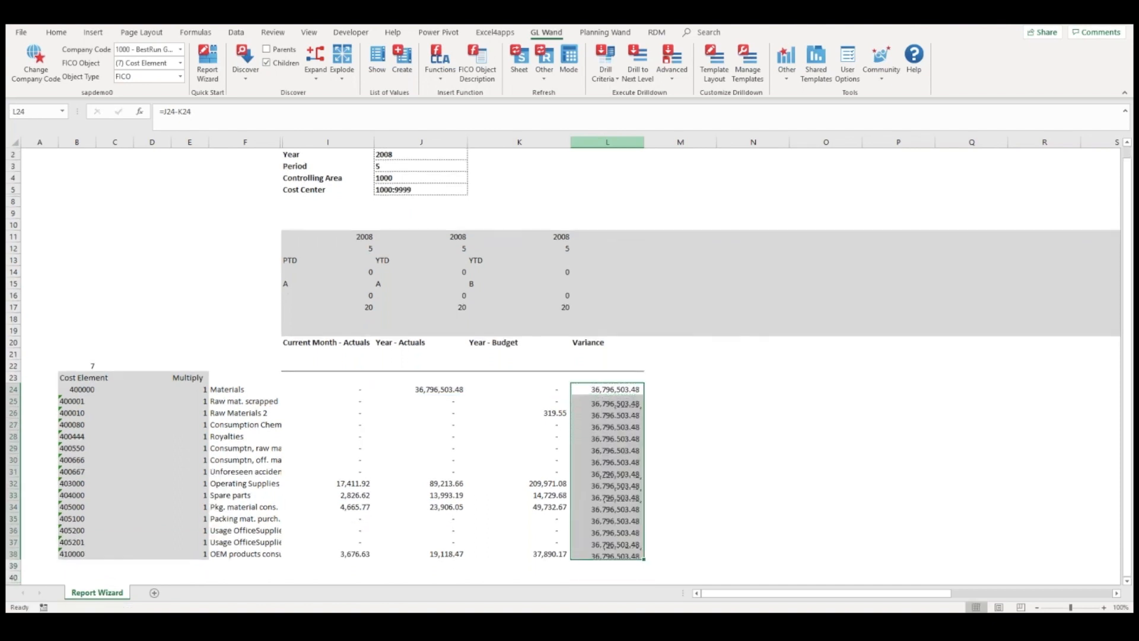
# Group the parameter rows 10 to 19 and the cost element setup columns A to E as outlines
pyautogui.moveTo(13, 225); pyautogui.dragTo(13, 332)
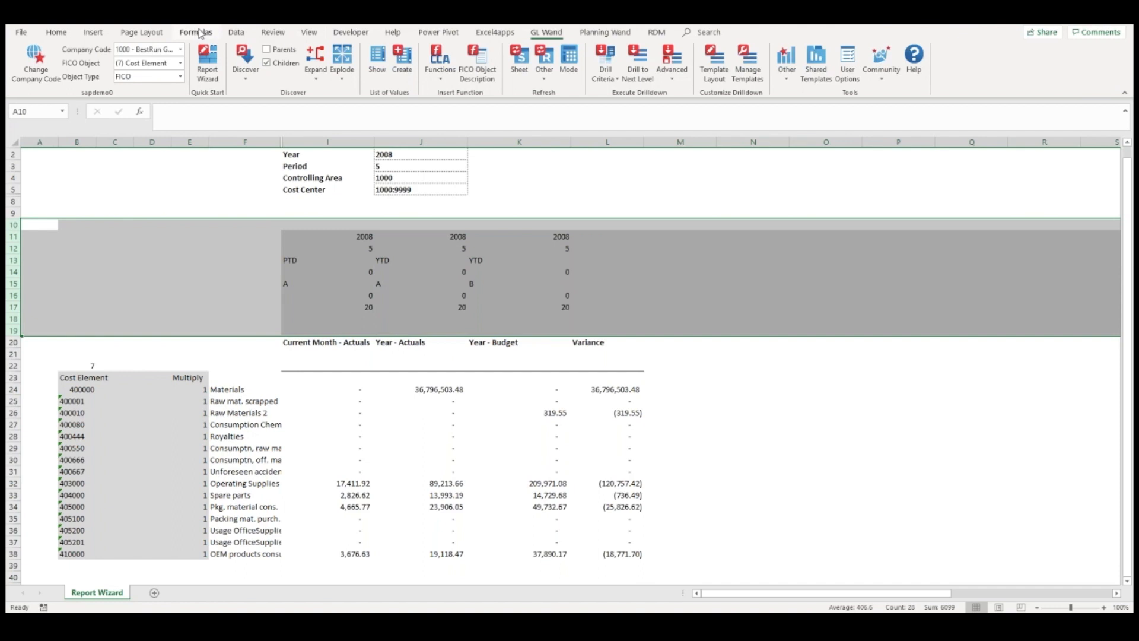
pyautogui.click(237, 32)
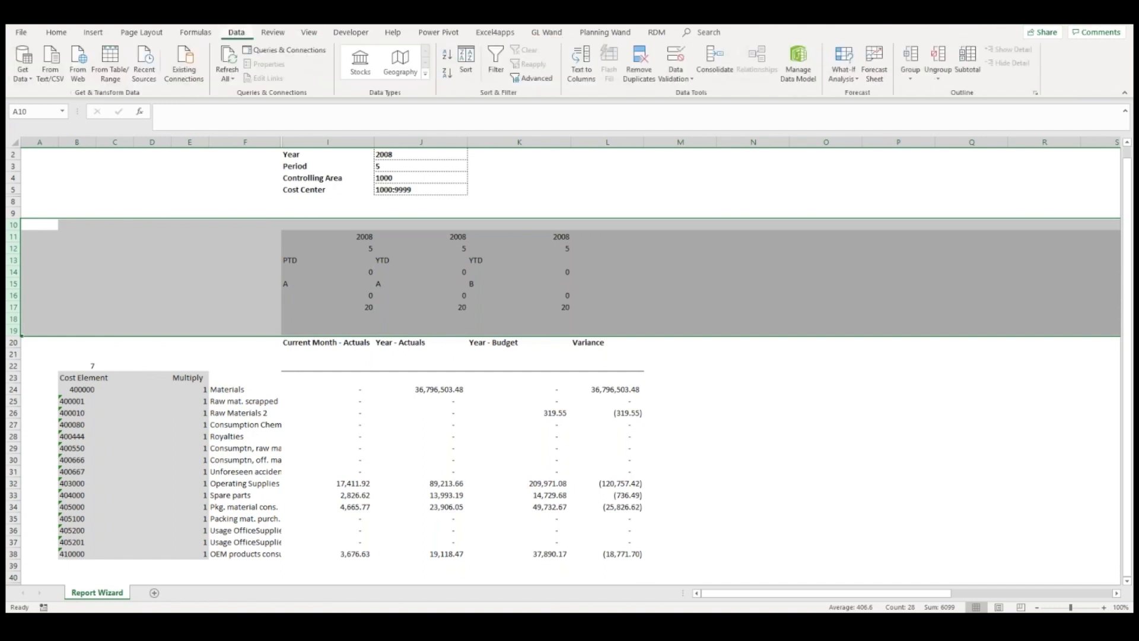
pyautogui.click(918, 63)
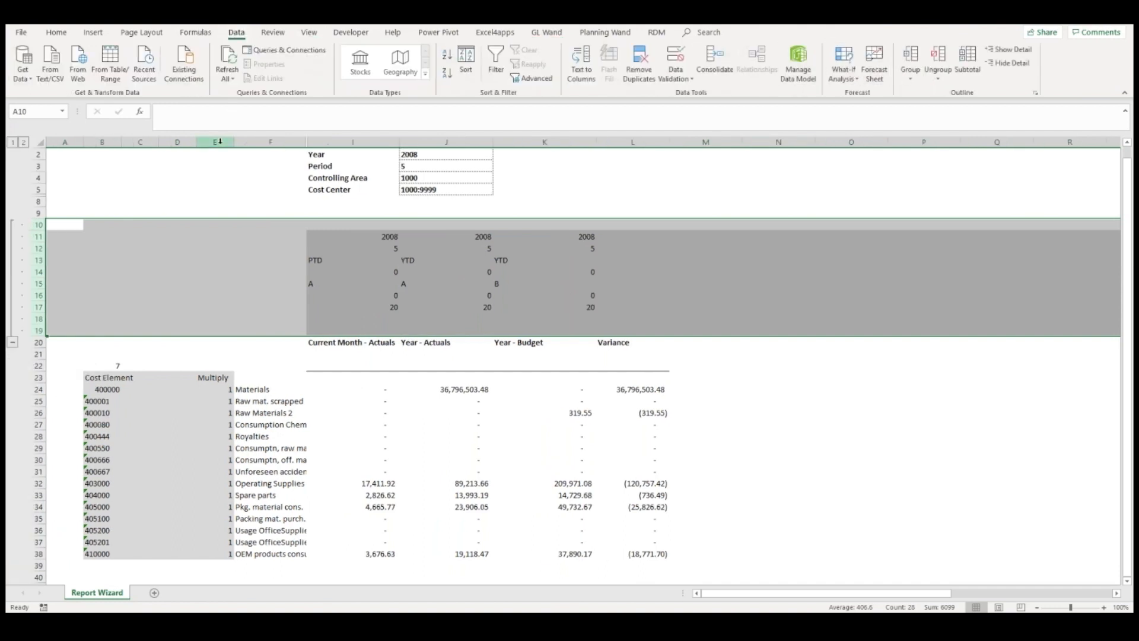
pyautogui.moveTo(219, 141); pyautogui.dragTo(72, 144)
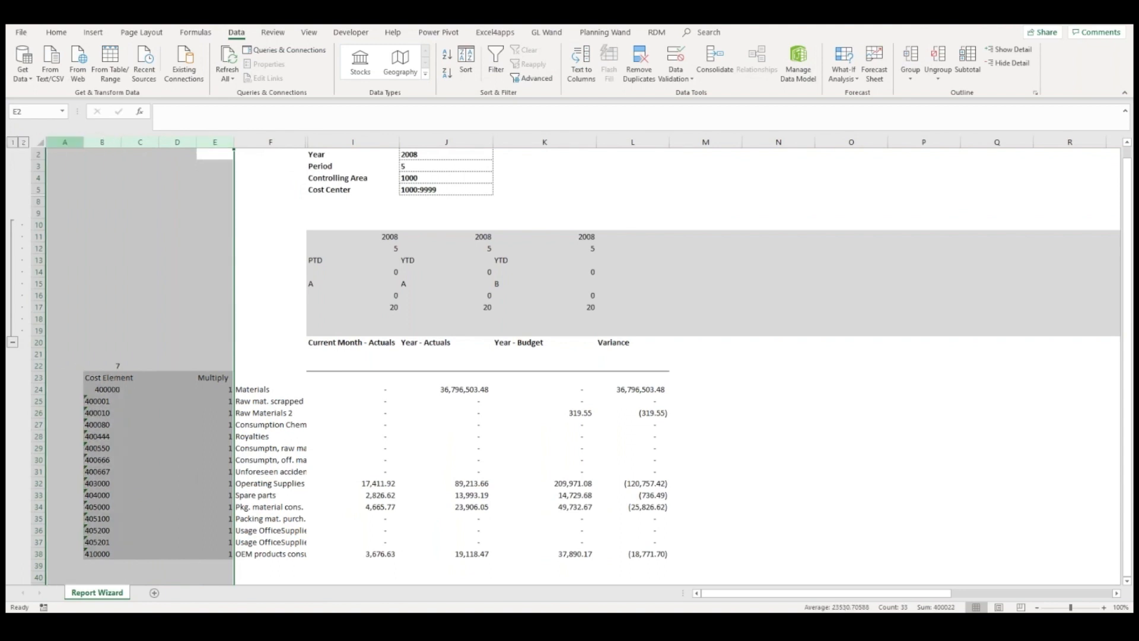
pyautogui.click(903, 57)
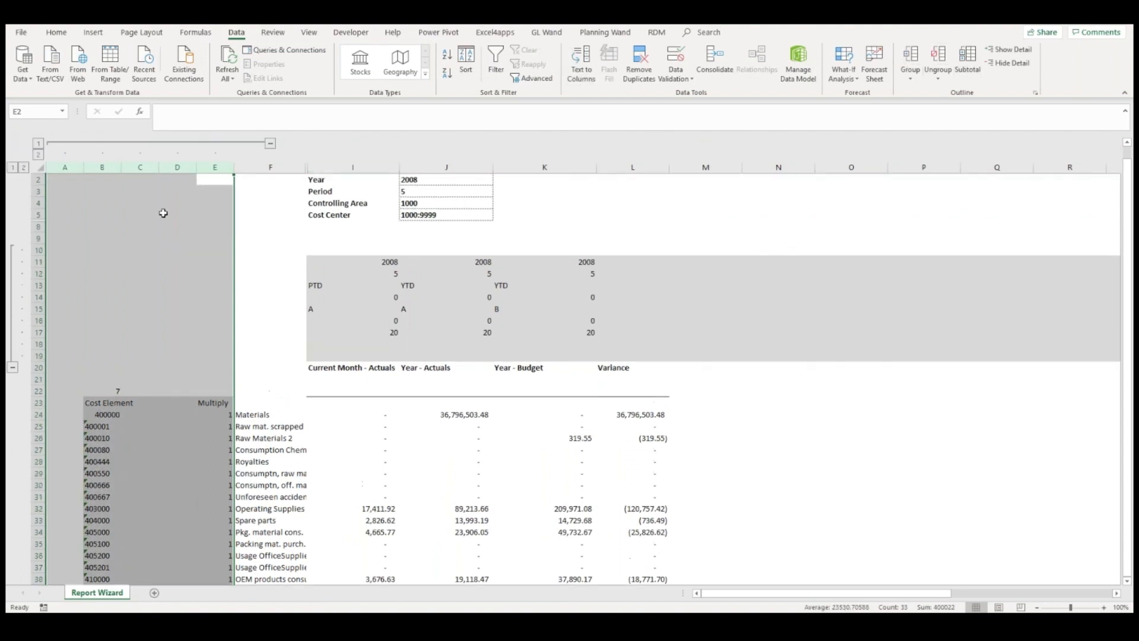
# Collapse the column and row outline groups to hide the report's setup areas
pyautogui.click(38, 144)
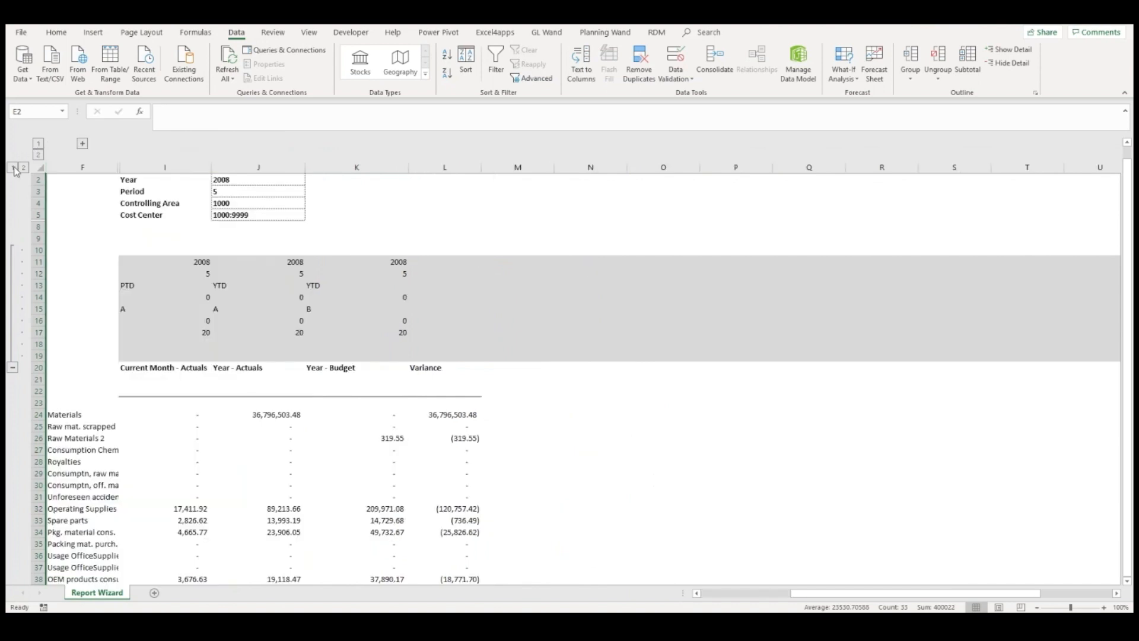
pyautogui.click(13, 168)
pyautogui.click(663, 379)
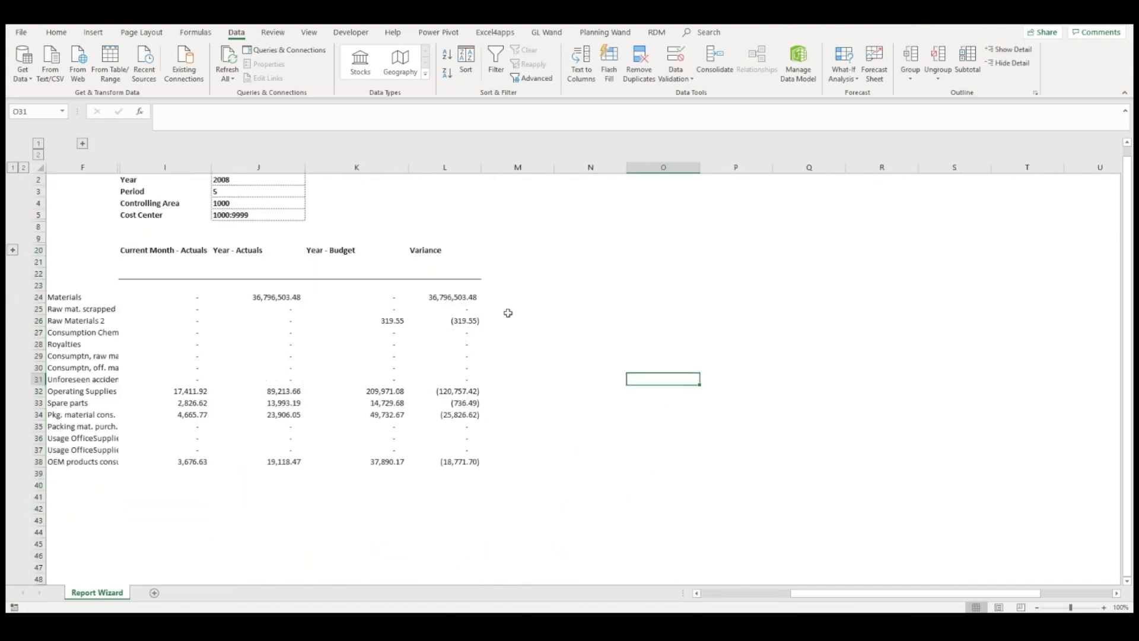
# Set the report's Period filter in J3 to 6 and return to the GL Wand tools
pyautogui.click(226, 190)
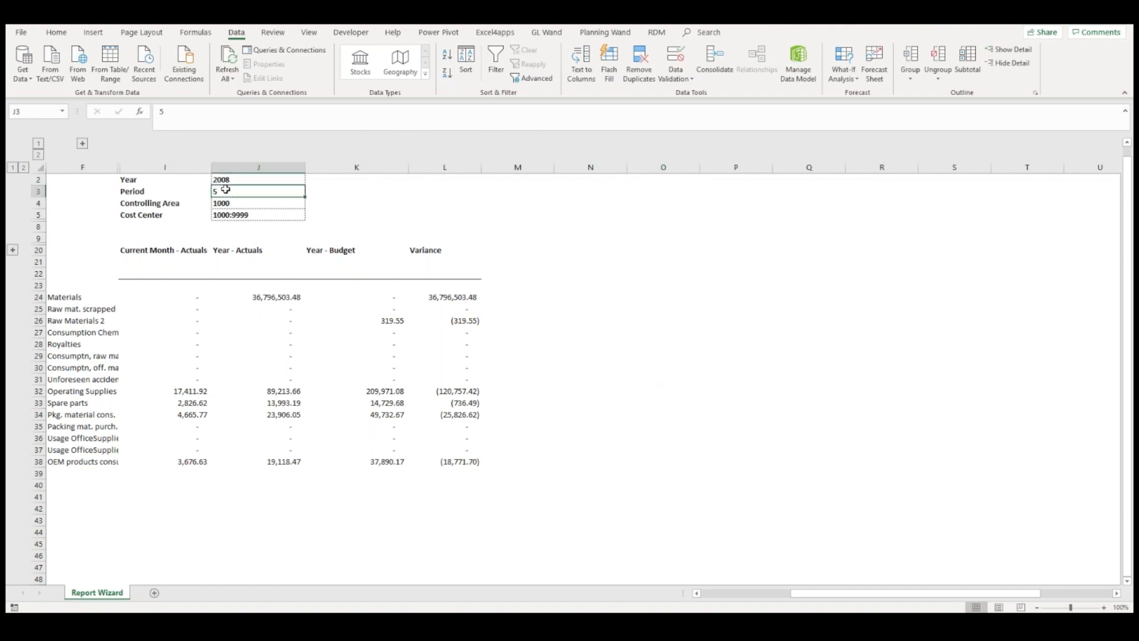
pyautogui.press('BackSpace')
pyautogui.write('6')
pyautogui.press('Return')
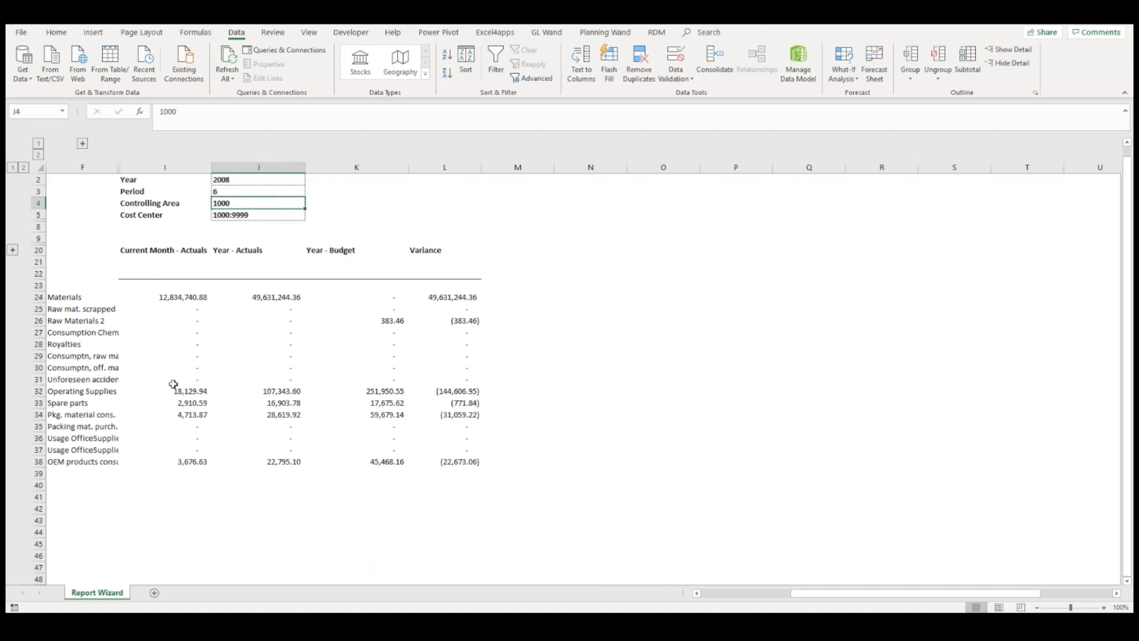
pyautogui.click(546, 34)
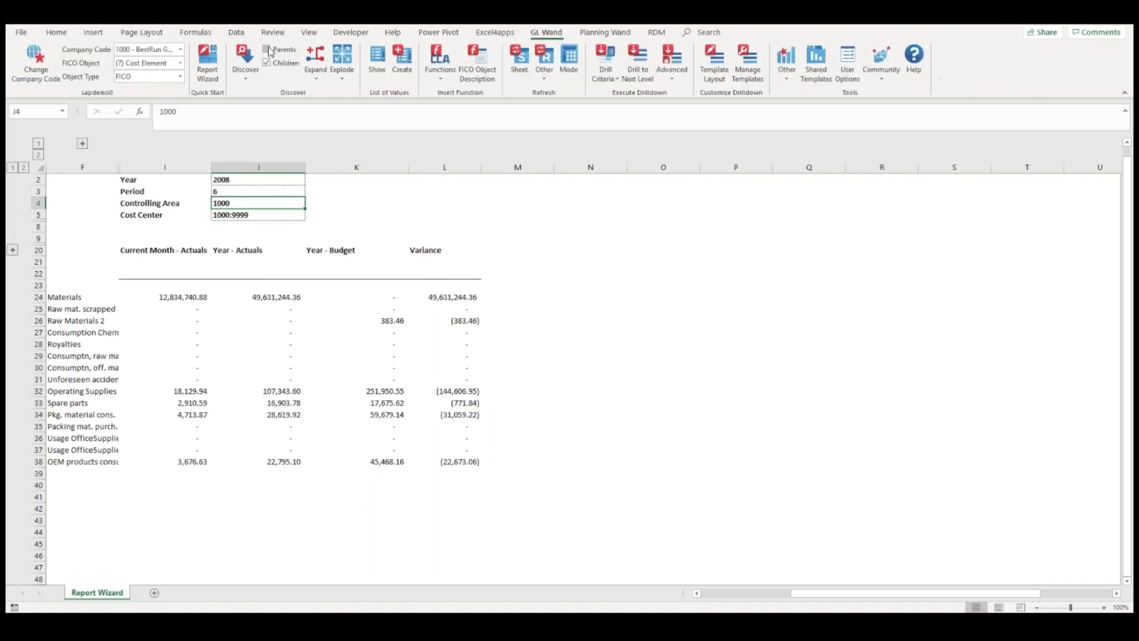